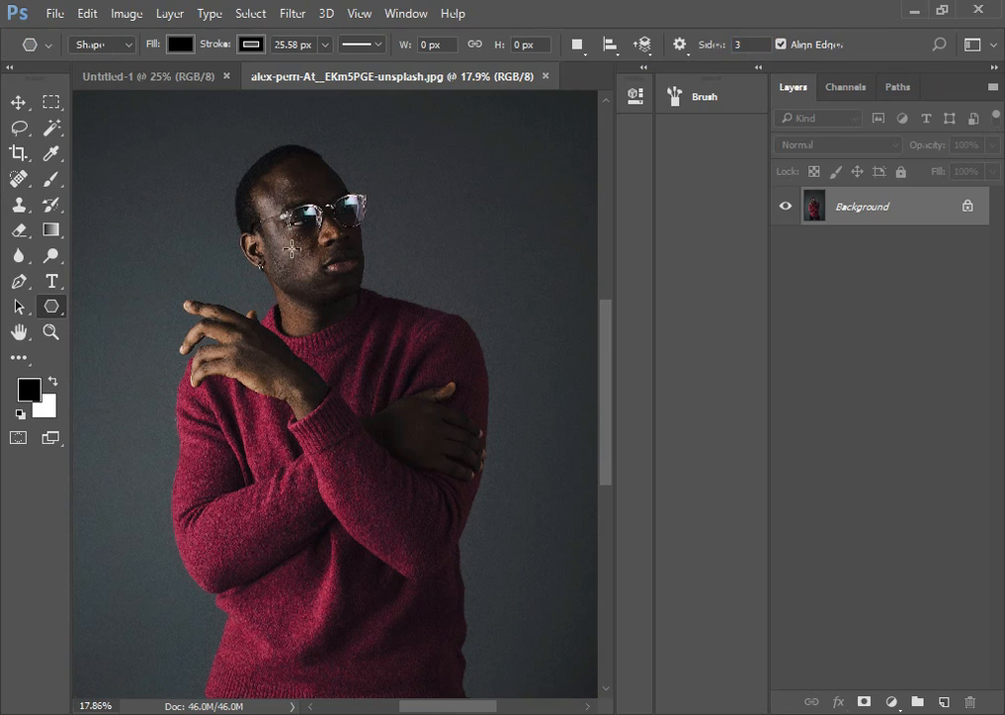
# - Draw a downward-pointing triangle about 2199 by 1905 px over the man's head and chest, and remove its fill
pyautogui.moveTo(286, 219); pyautogui.dragTo(343, 442)
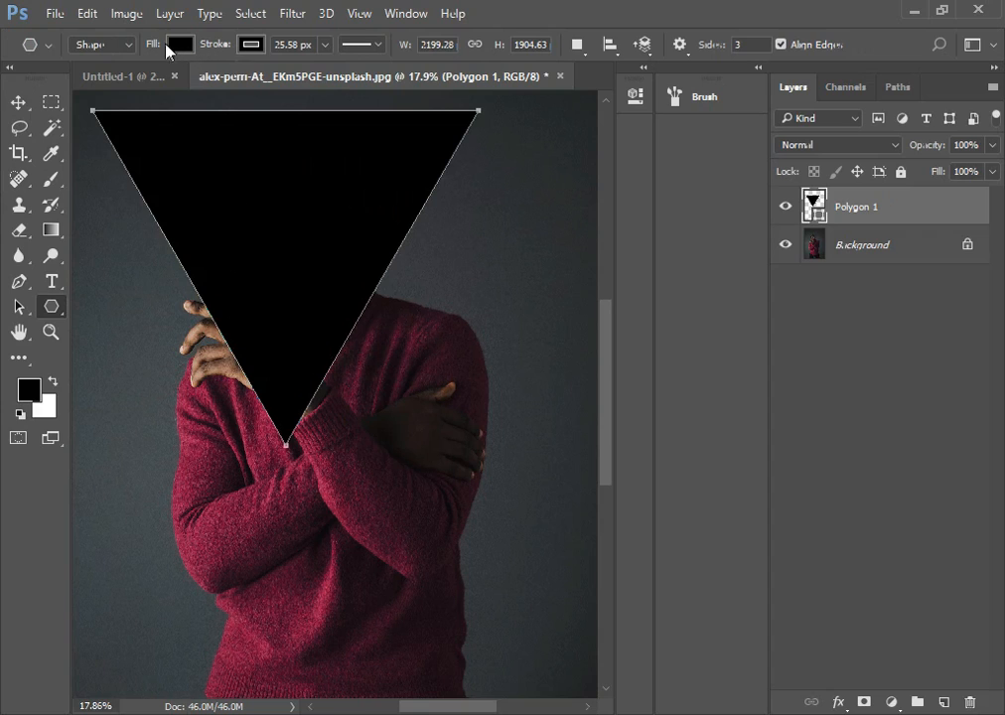
pyautogui.click(176, 44)
pyautogui.click(97, 85)
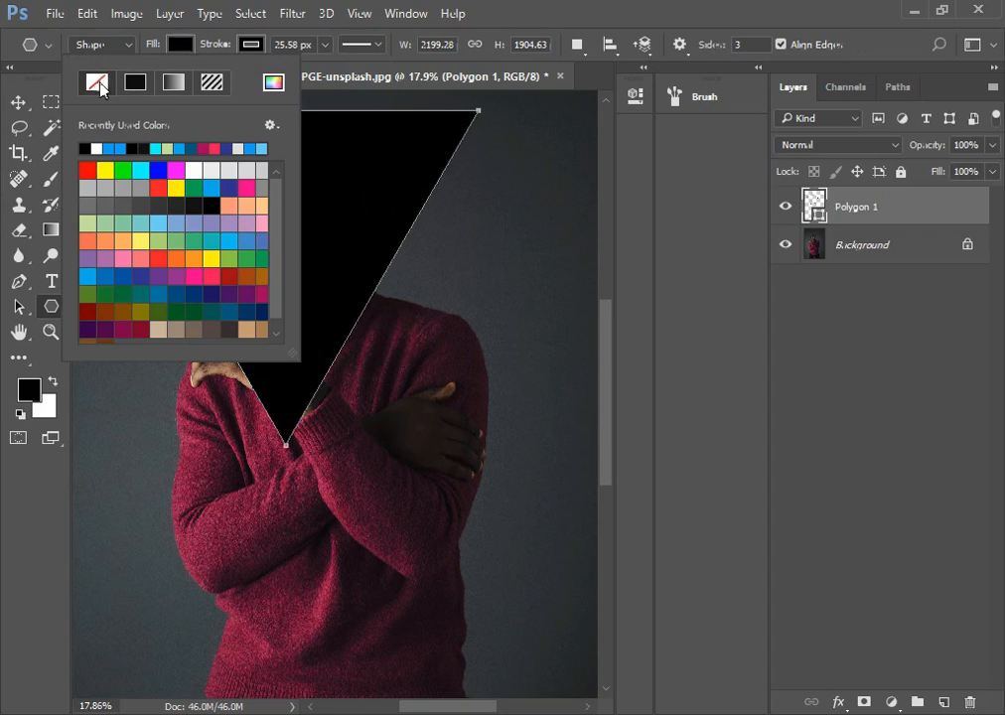
# - Give the triangle a white (ffffff) outline with a width of 25 px
pyautogui.click(247, 45)
pyautogui.click(247, 45)
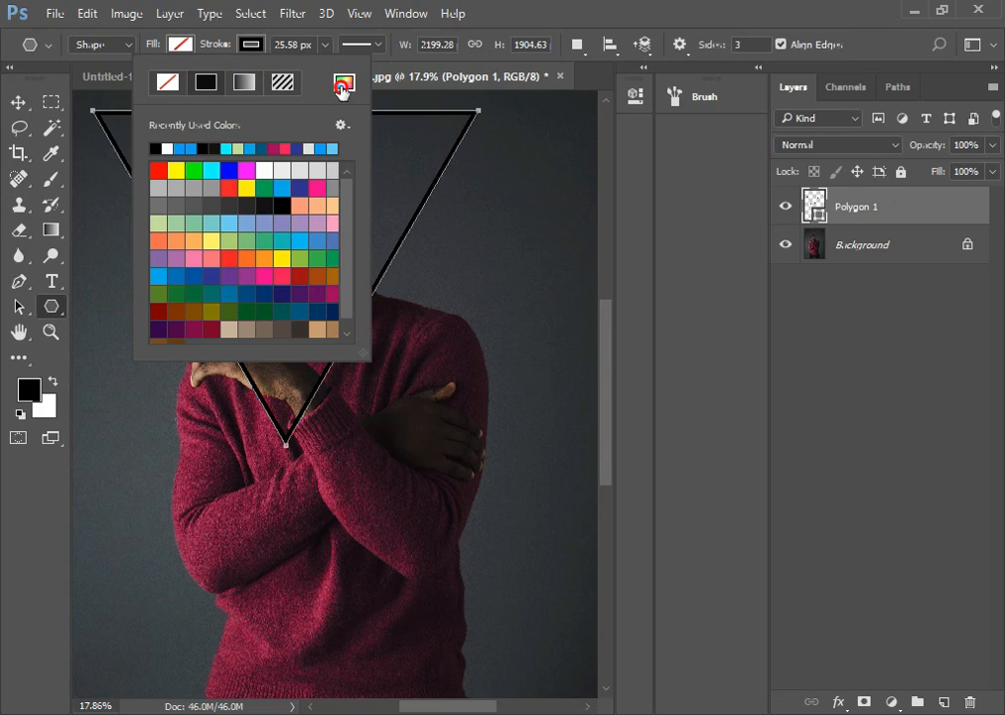
pyautogui.click(343, 82)
pyautogui.write('ffffff')
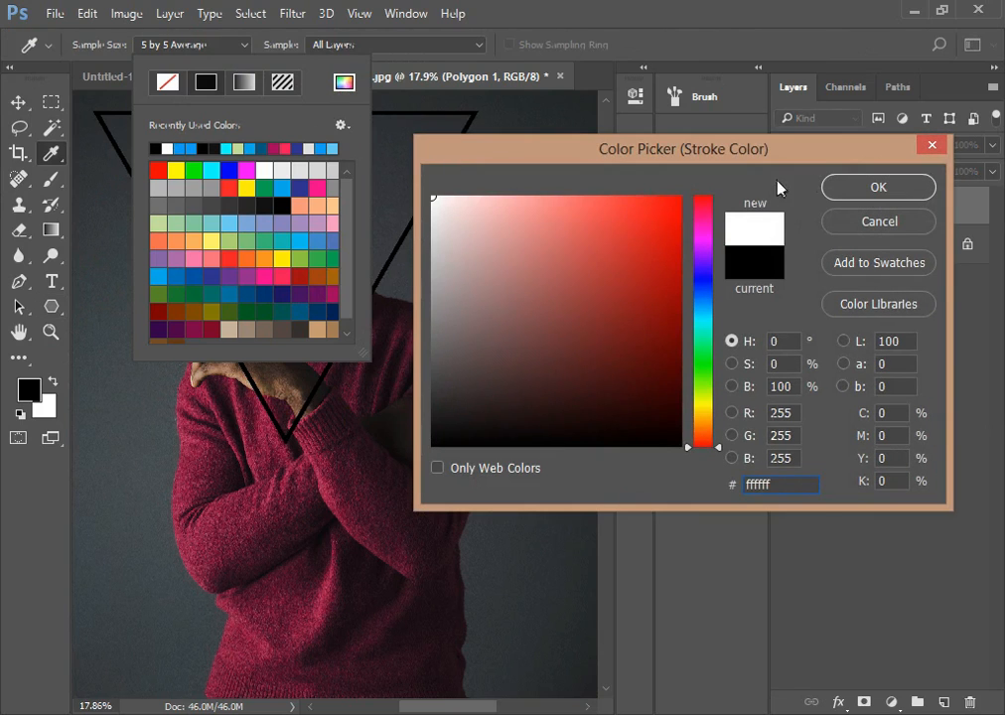
pyautogui.click(847, 189)
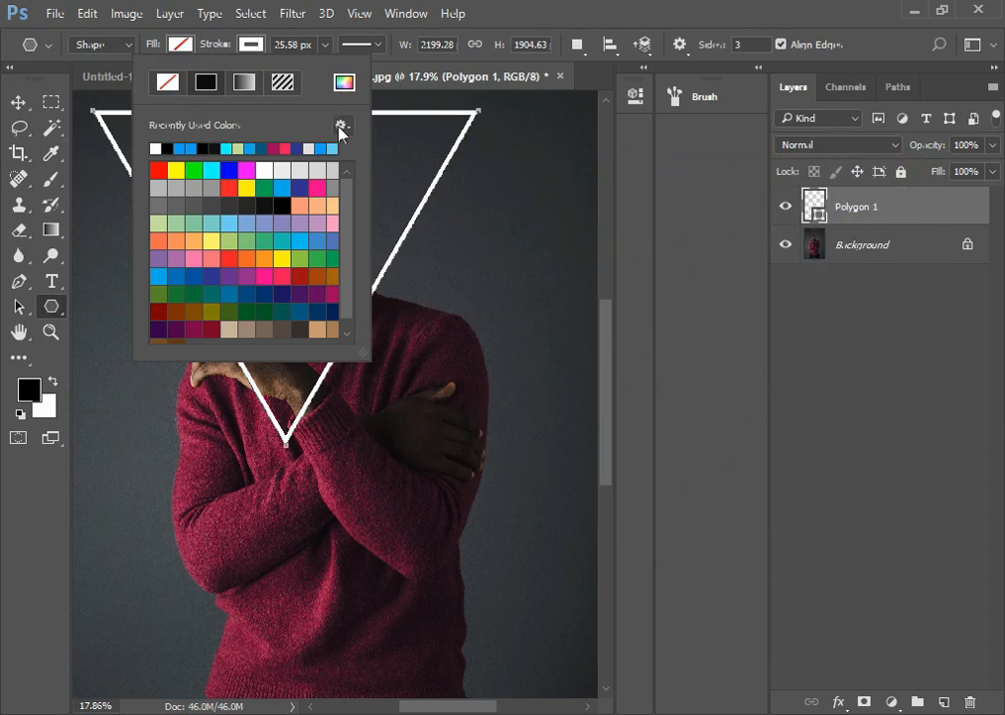
pyautogui.click(313, 46)
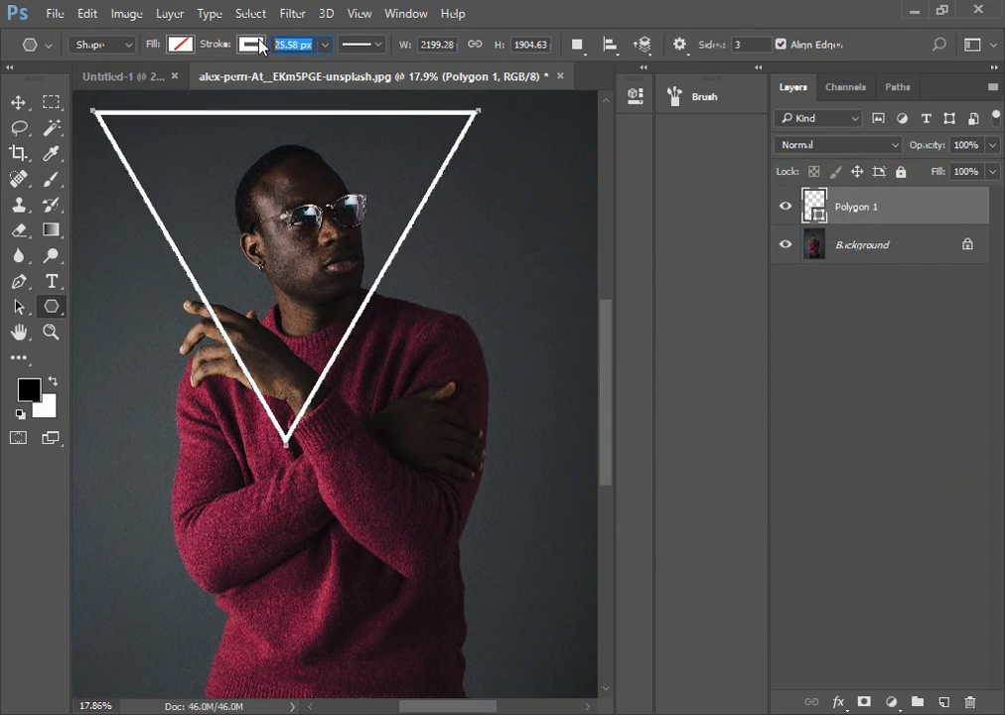
pyautogui.write('25')
pyautogui.press('Return')
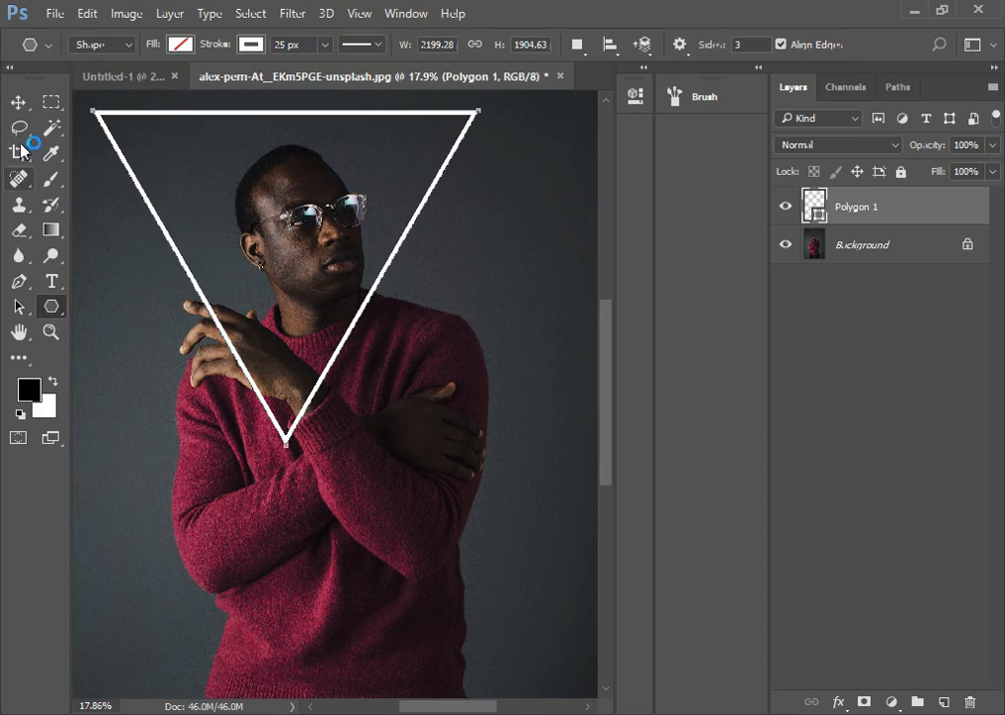
# - Move the triangle lower so its upper edge crosses the man's forehead, and duplicate its layer
pyautogui.click(18, 102)
pyautogui.moveTo(376, 295); pyautogui.dragTo(394, 349)
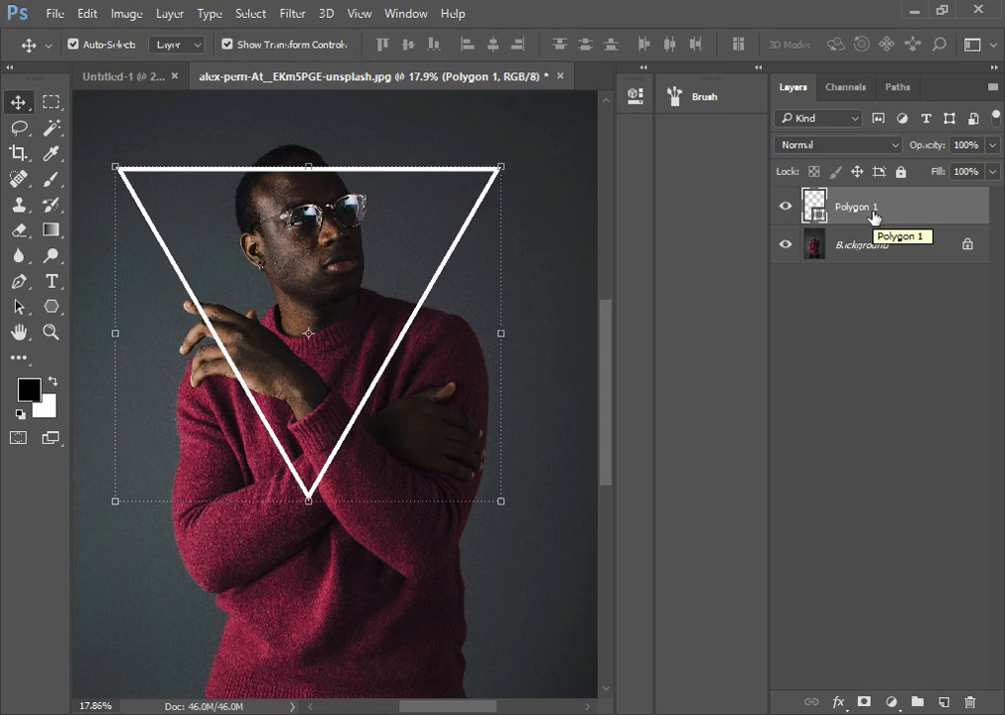
pyautogui.hotkey('ctrl', 'j')
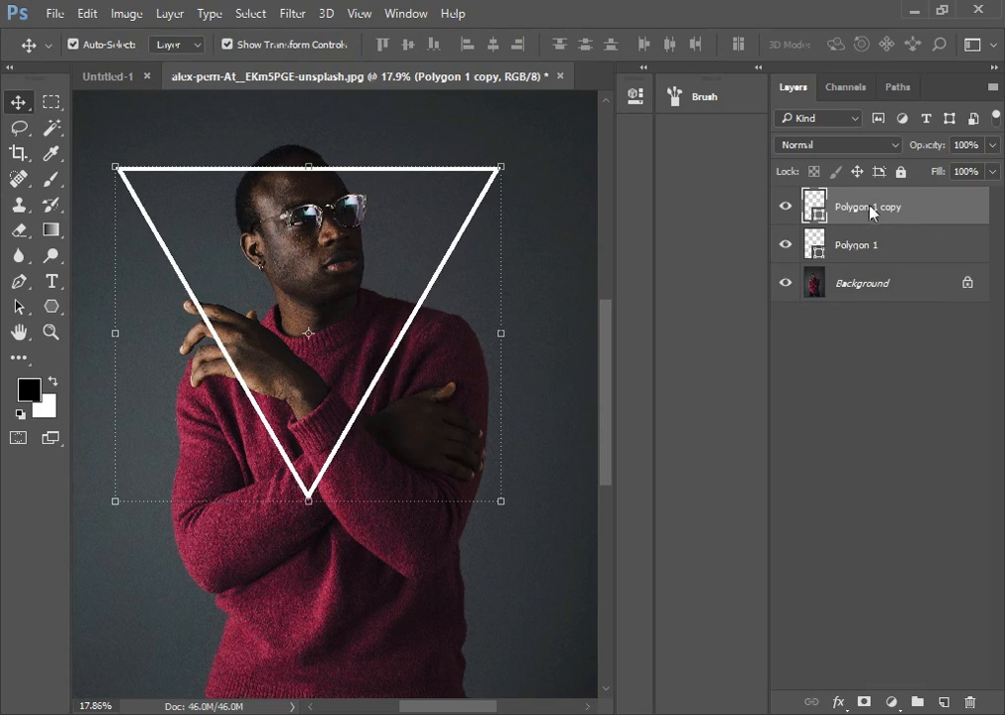
# - Add a gradient Stroke effect to the original Polygon 1 layer, starting from the Platinum gradient preset
pyautogui.click(842, 250)
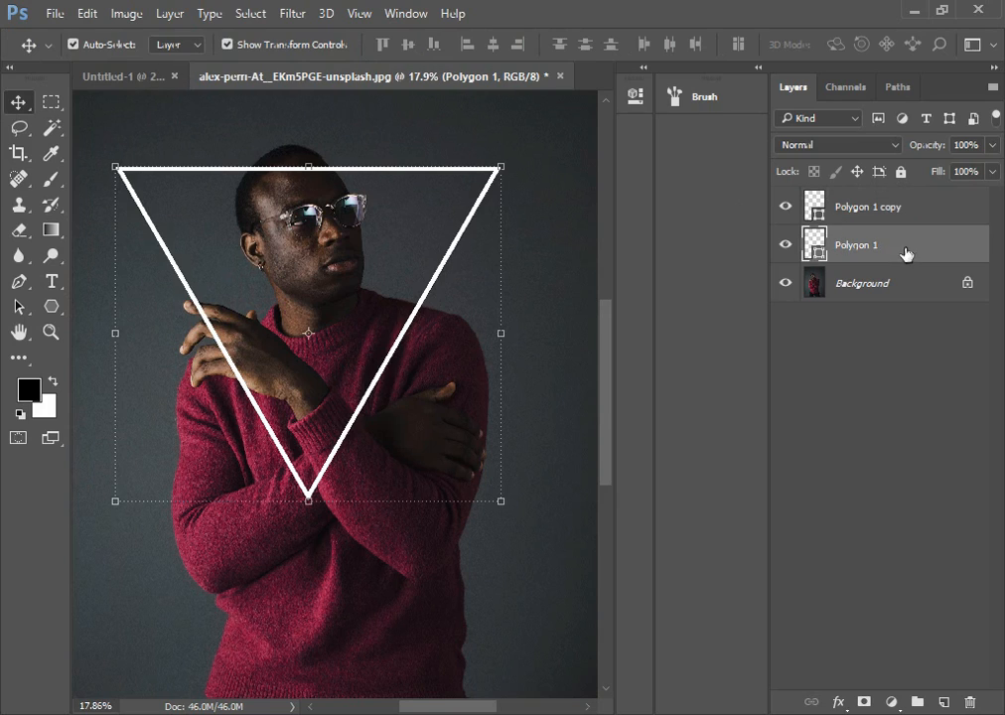
pyautogui.doubleClick(977, 255)
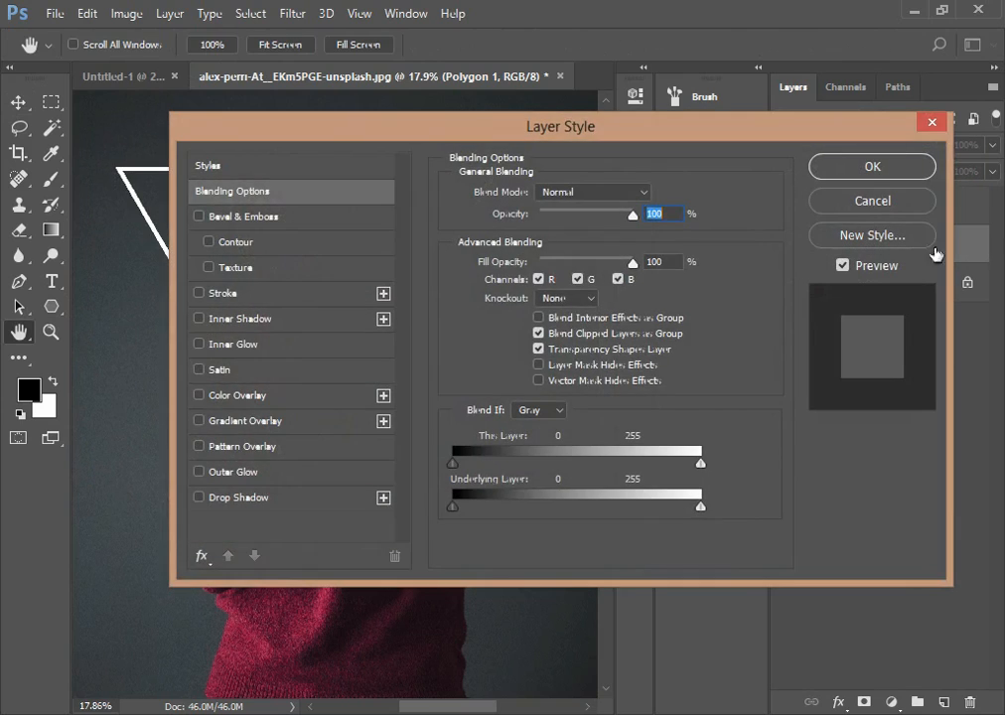
pyautogui.moveTo(552, 126); pyautogui.dragTo(578, 102)
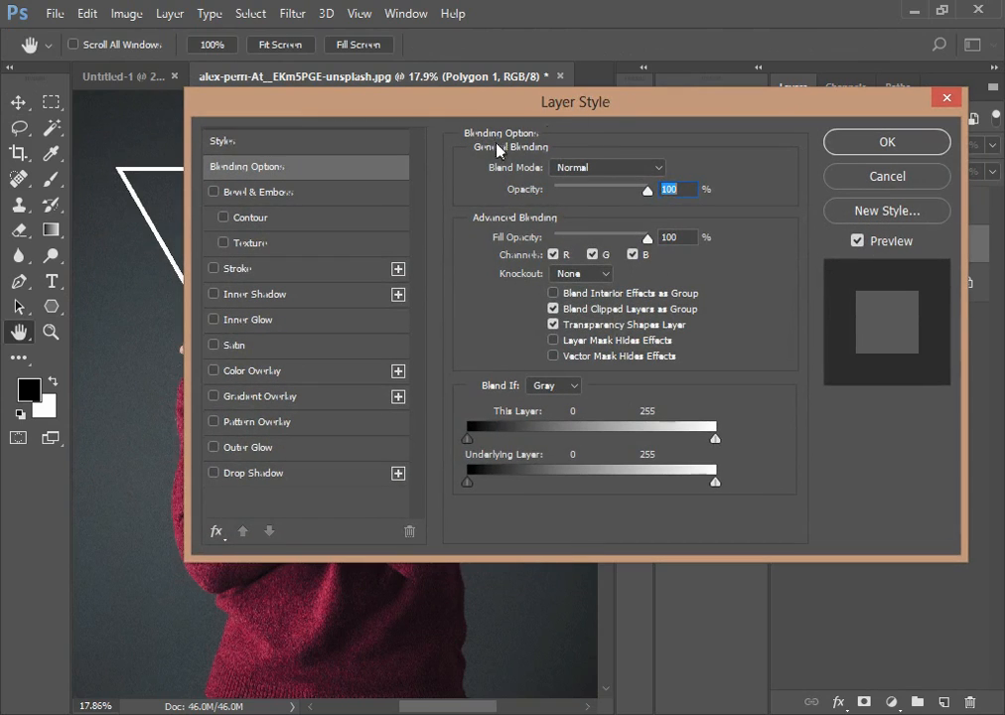
pyautogui.click(257, 274)
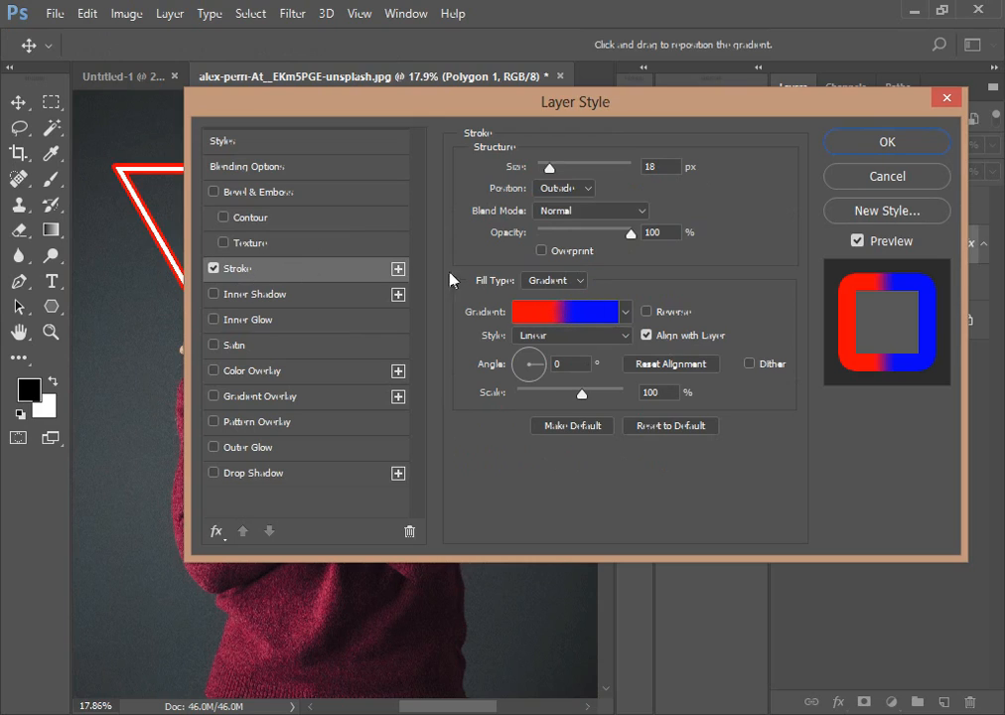
pyautogui.click(549, 317)
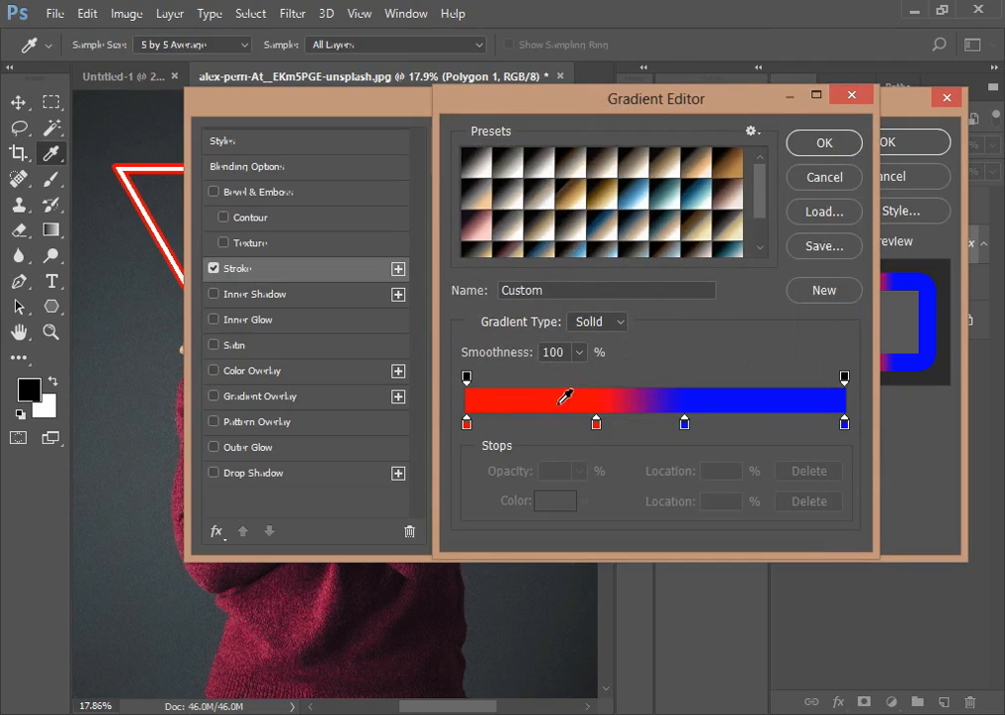
pyautogui.click(483, 172)
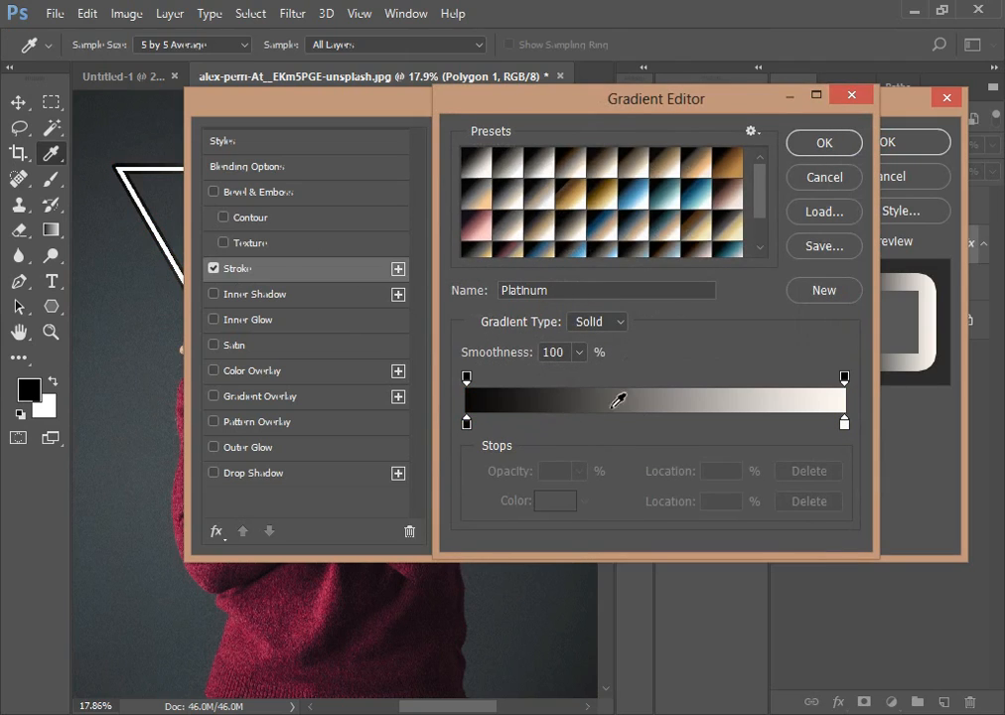
pyautogui.moveTo(599, 108); pyautogui.dragTo(630, 73)
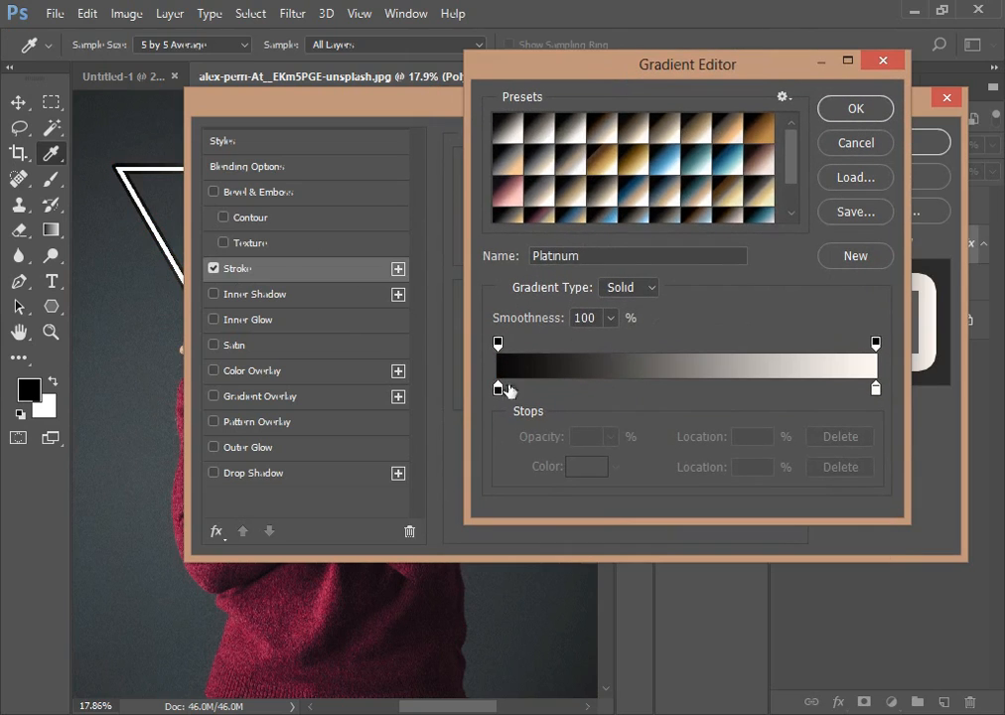
# - Color the gradient's starting stop red (ff0000) and its ending stop blue (2400ff)
pyautogui.doubleClick(498, 388)
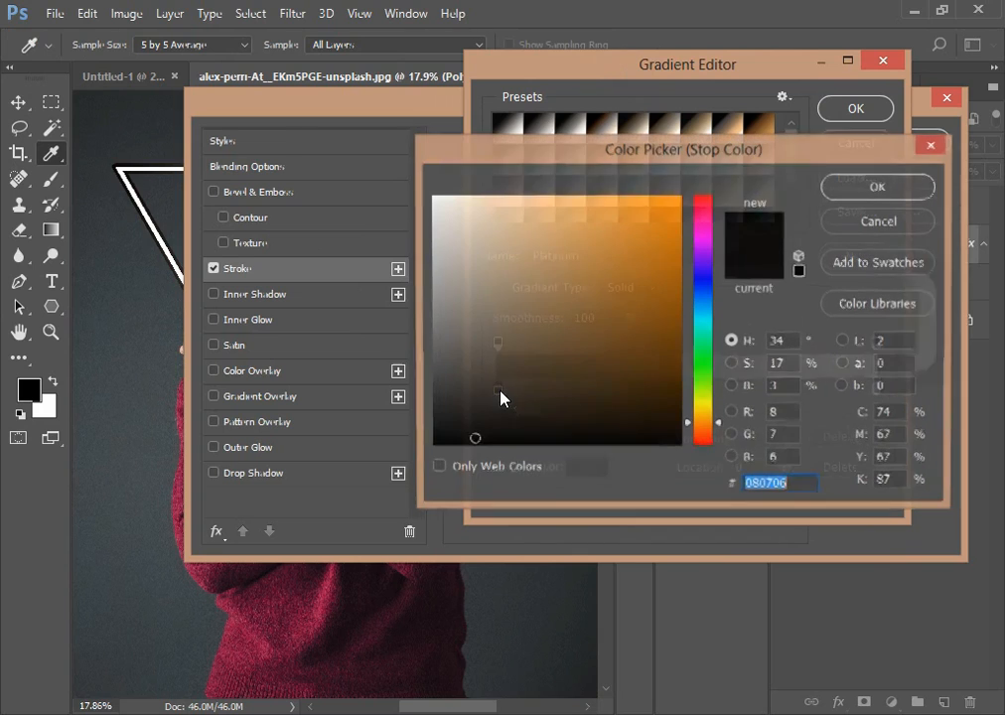
pyautogui.moveTo(647, 149); pyautogui.dragTo(580, 126)
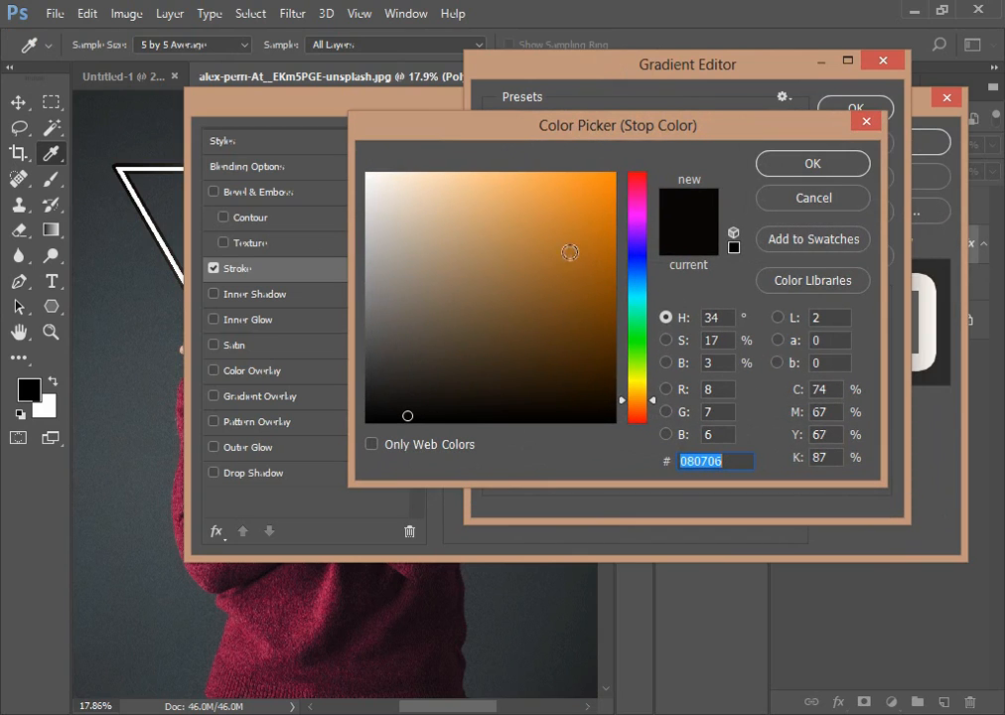
pyautogui.moveTo(643, 198); pyautogui.dragTo(611, 161)
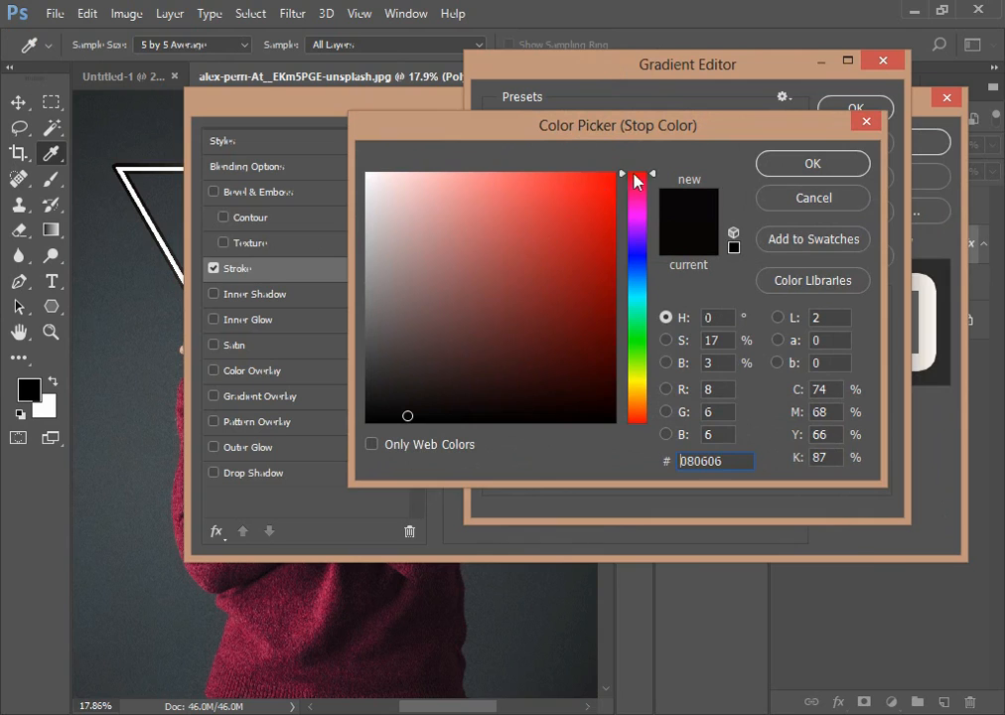
pyautogui.moveTo(591, 205); pyautogui.dragTo(615, 171)
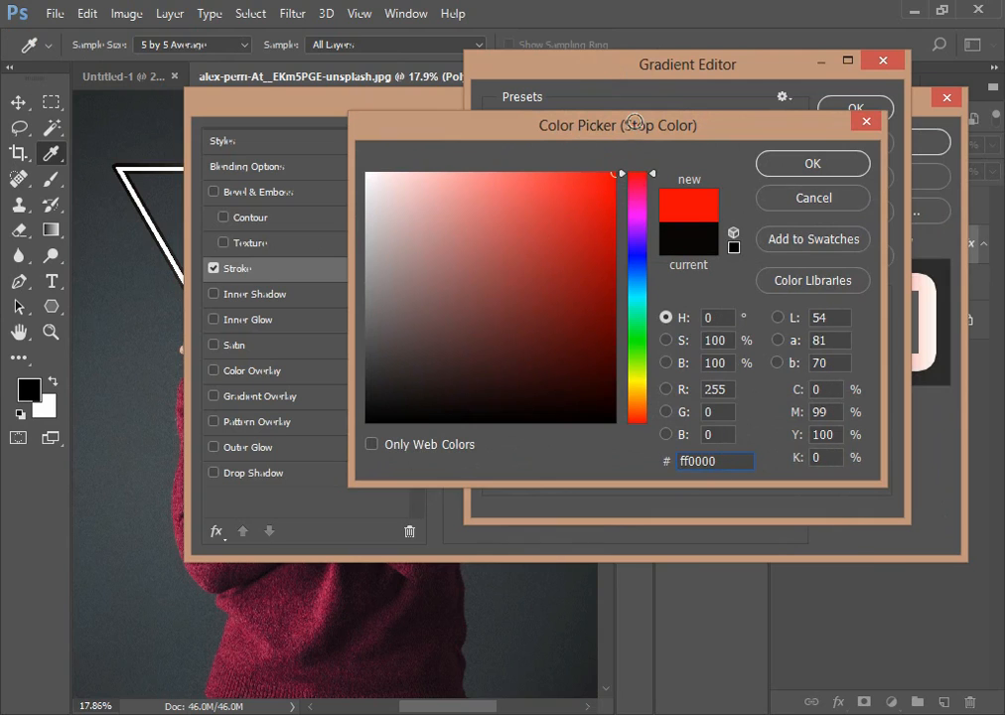
pyautogui.click(809, 165)
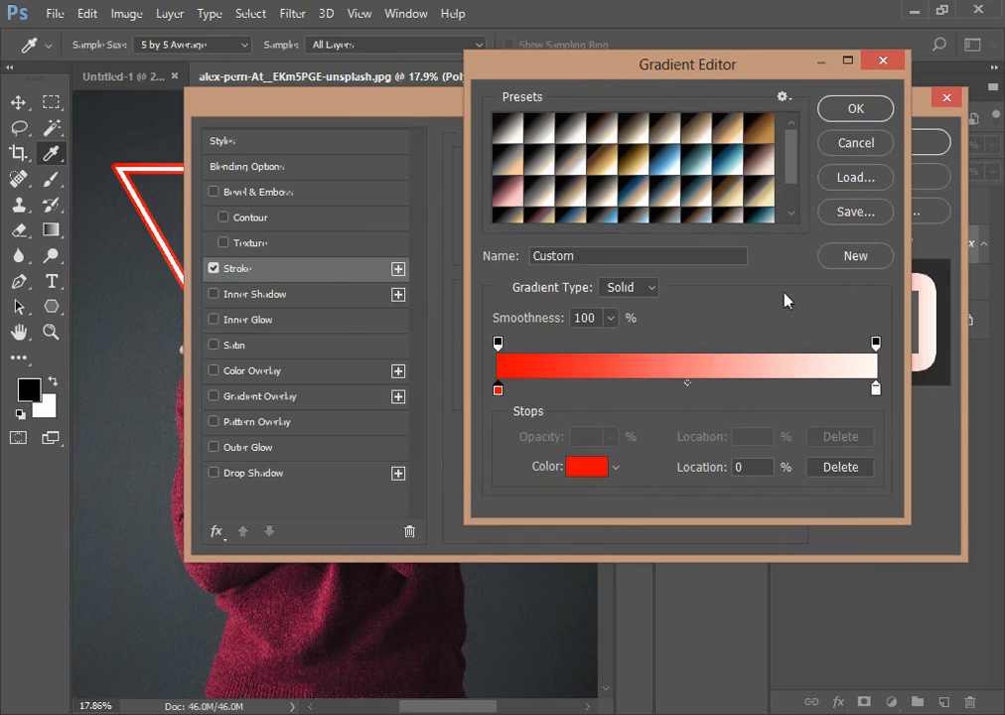
pyautogui.doubleClick(875, 389)
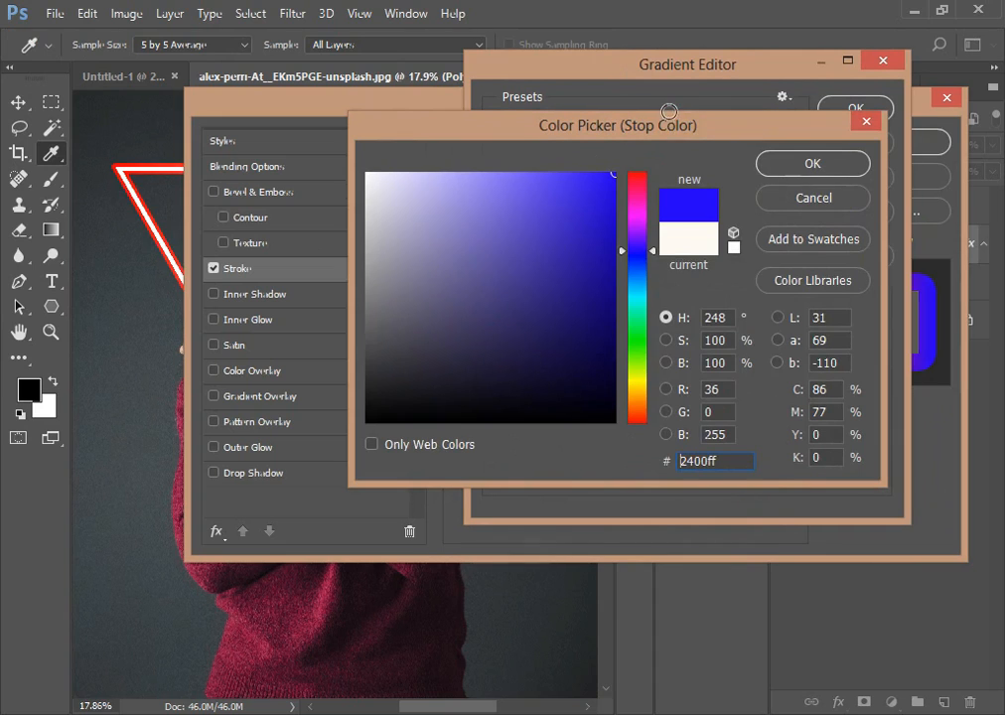
pyautogui.click(832, 169)
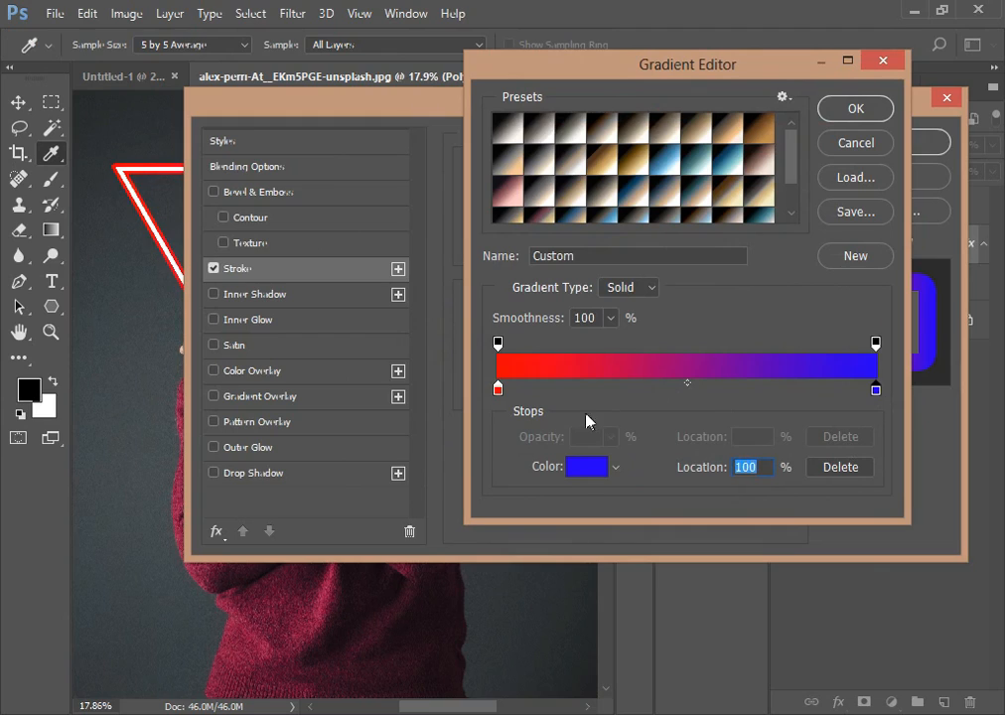
# - Copy the red stop to 35% and the blue stop to 57% to sharpen the color transition, and accept the gradient
pyautogui.press('alt')
pyautogui.moveTo(499, 394); pyautogui.dragTo(632, 392)
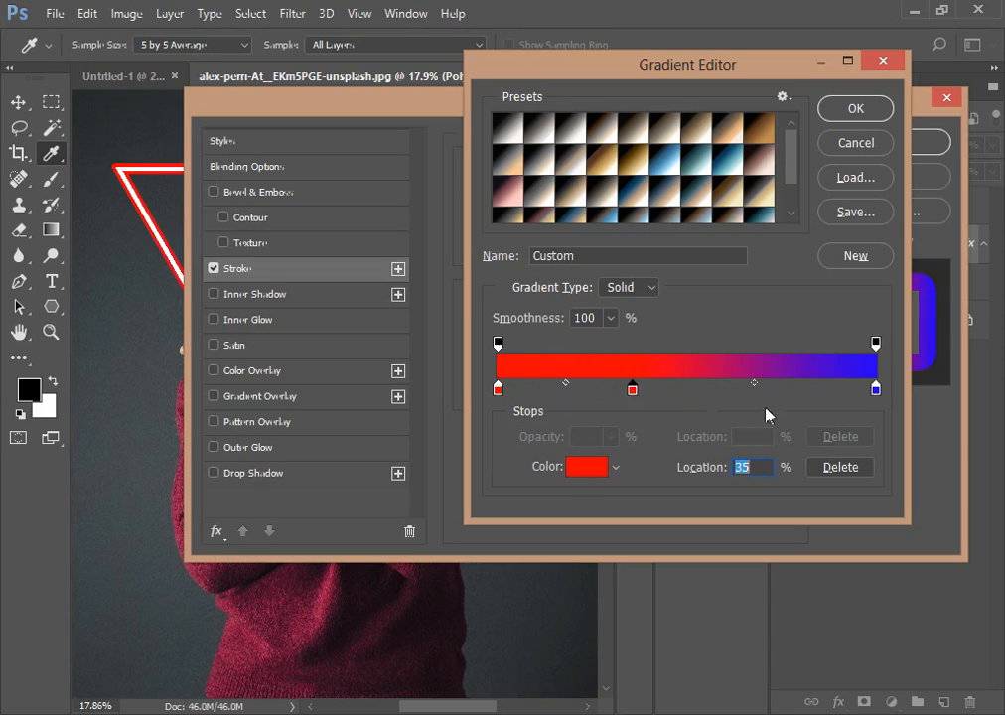
pyautogui.press('alt')
pyautogui.moveTo(877, 396); pyautogui.dragTo(715, 395)
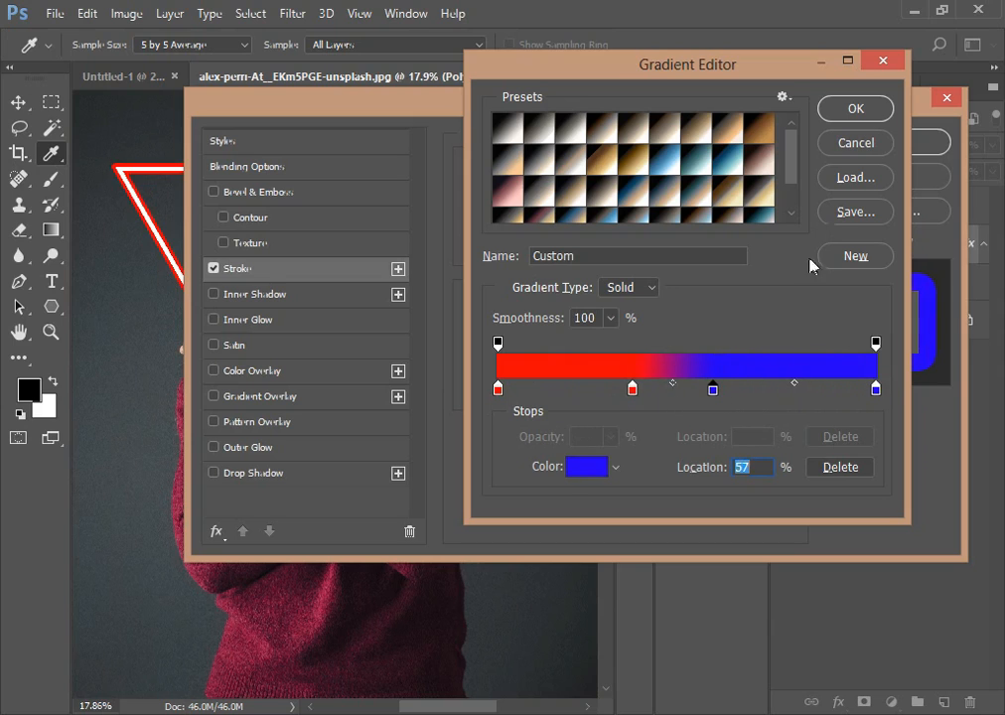
pyautogui.click(853, 110)
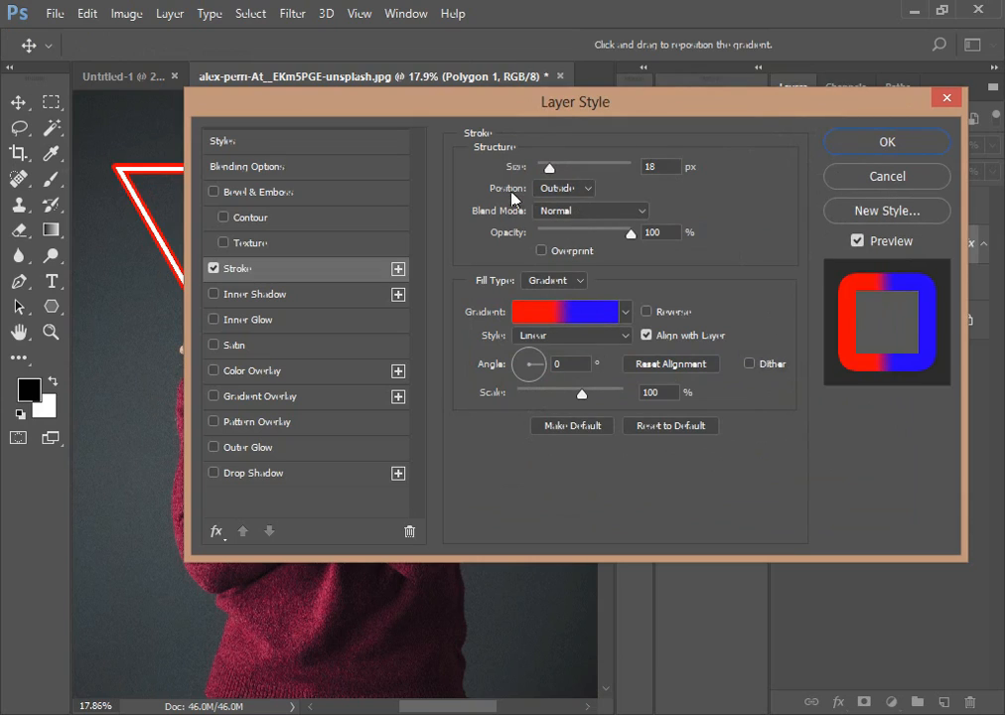
# - Try the Inside position for the stroke effect and return it to Outside
pyautogui.click(574, 189)
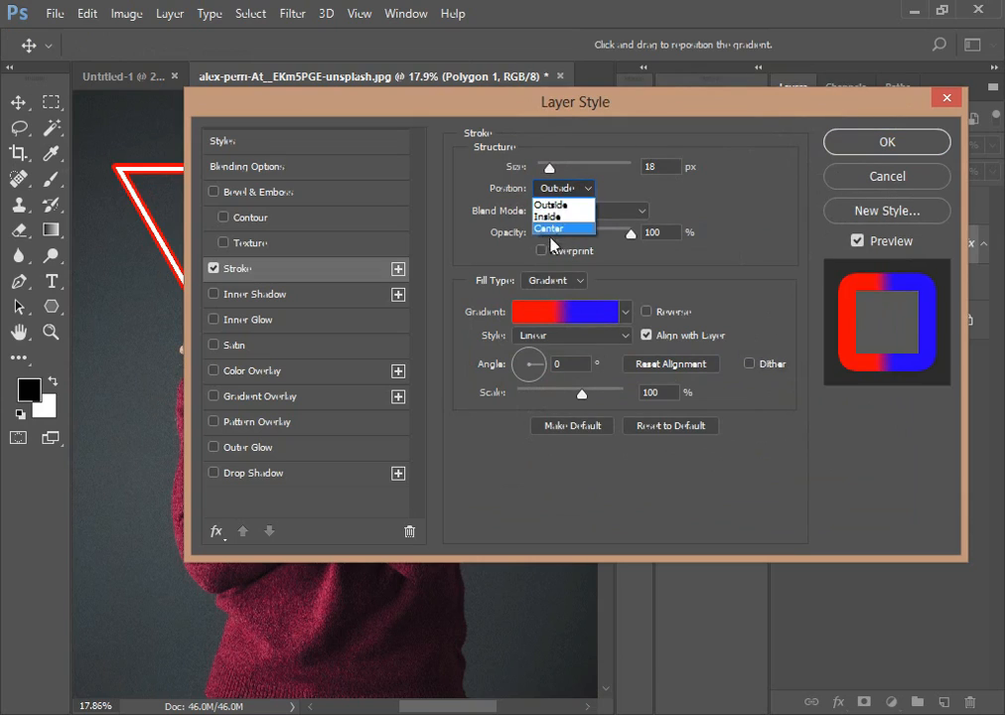
pyautogui.click(560, 217)
pyautogui.click(572, 190)
pyautogui.click(556, 216)
pyautogui.click(571, 188)
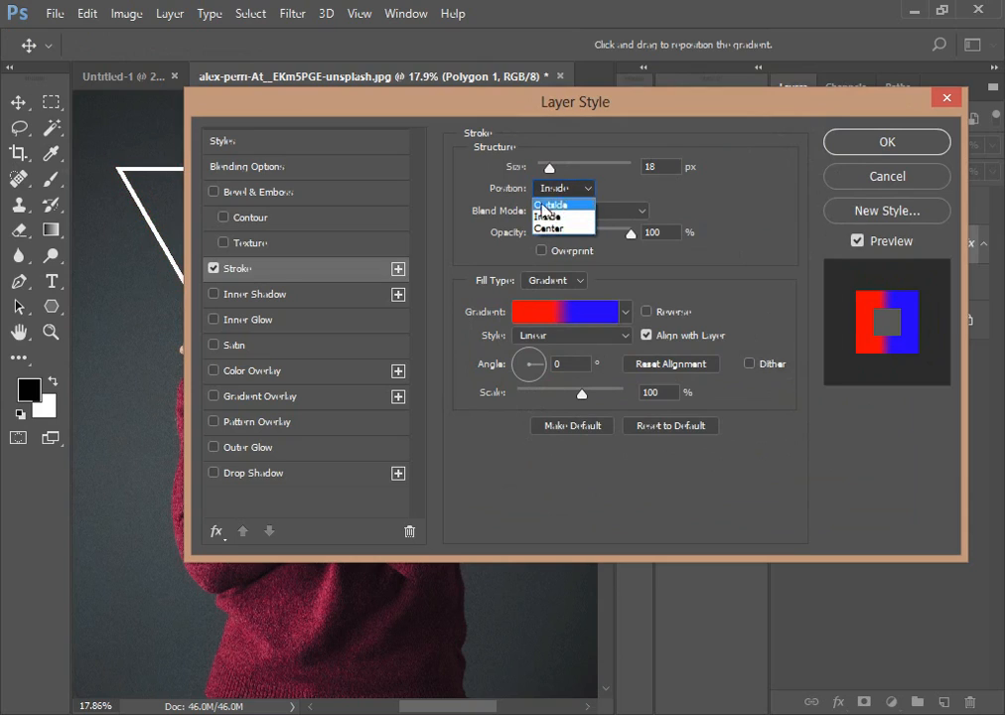
pyautogui.click(562, 203)
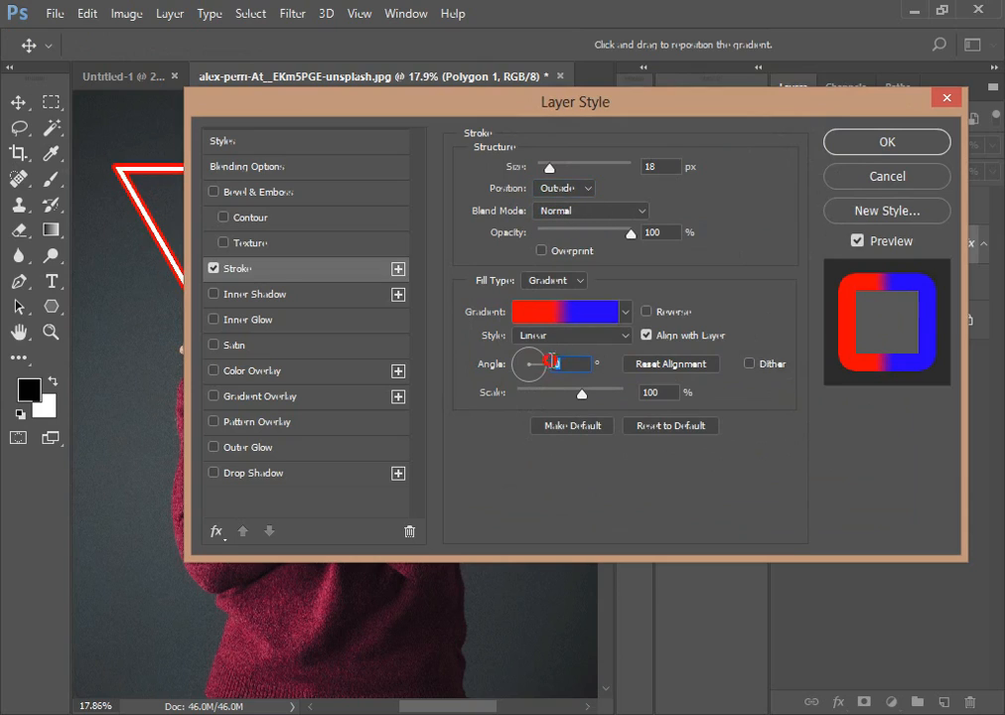
# - Set the stroke effect's size to 18 px and apply the layer style
pyautogui.click(543, 360)
pyautogui.write('20')
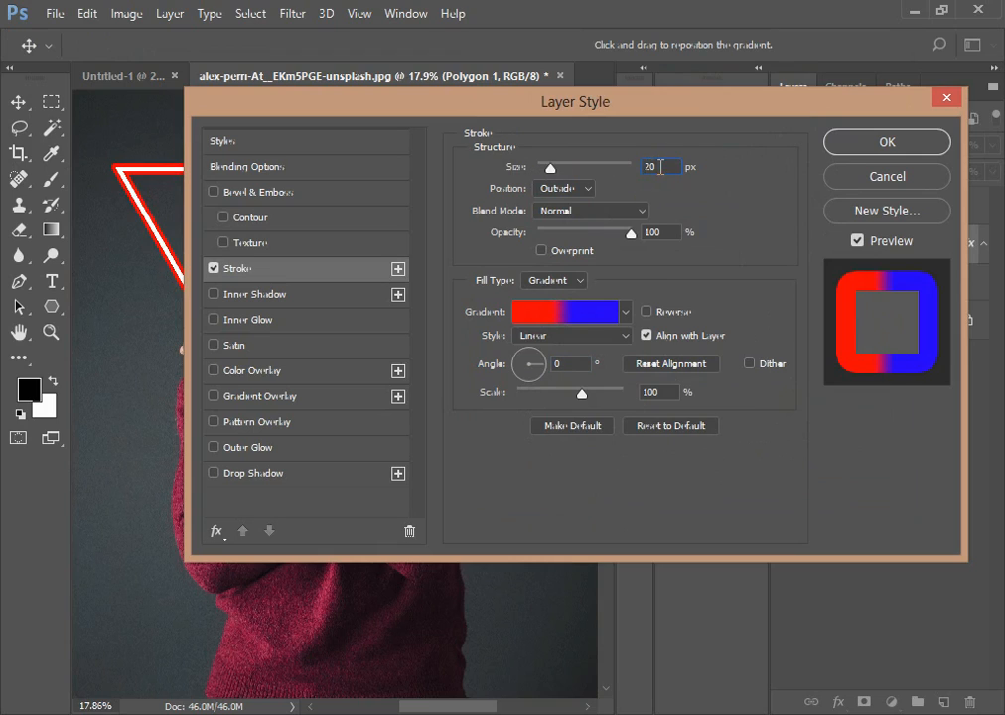
pyautogui.moveTo(661, 167); pyautogui.dragTo(632, 171)
pyautogui.write('18')
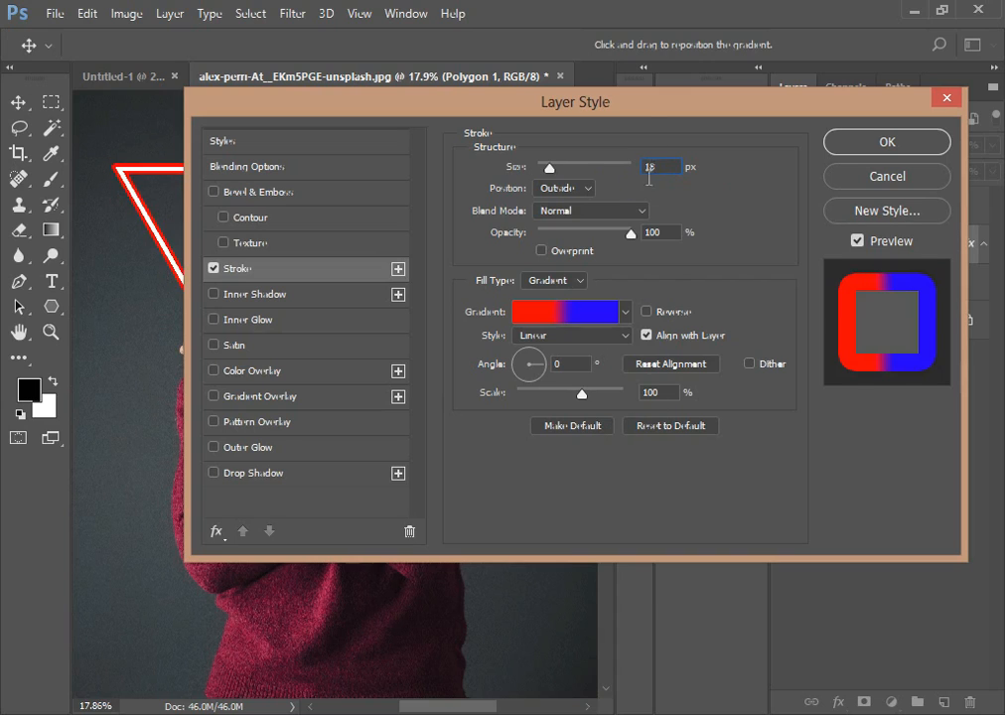
pyautogui.click(887, 142)
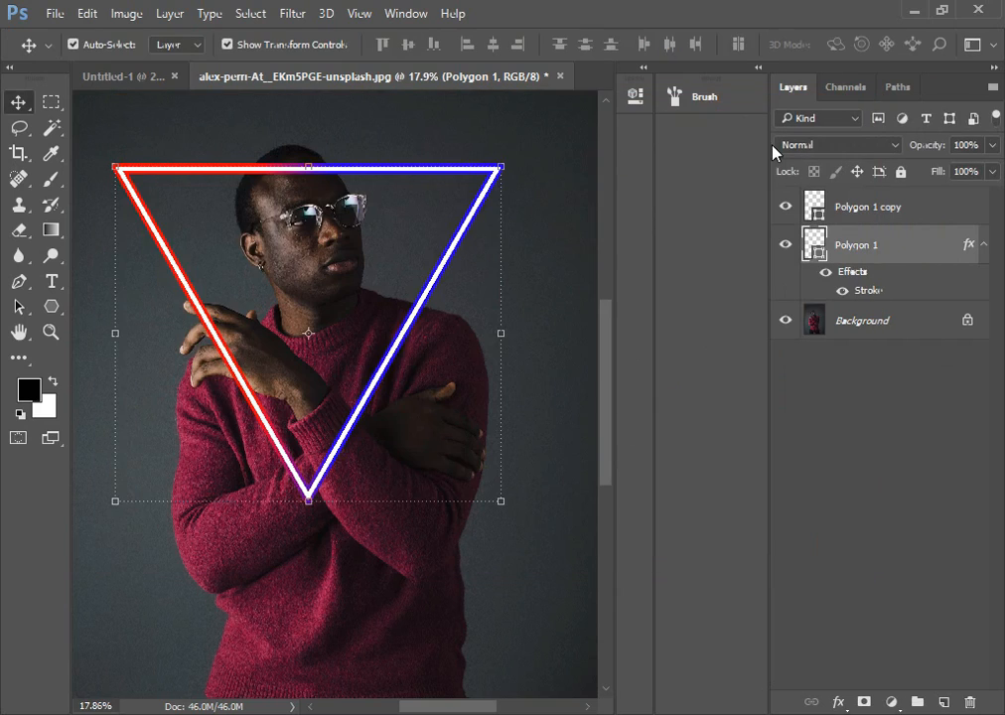
# - Convert the Polygon 1 layer to a smart object and apply a Gaussian Blur with a radius of 27.7 pixels
pyautogui.click(563, 213)
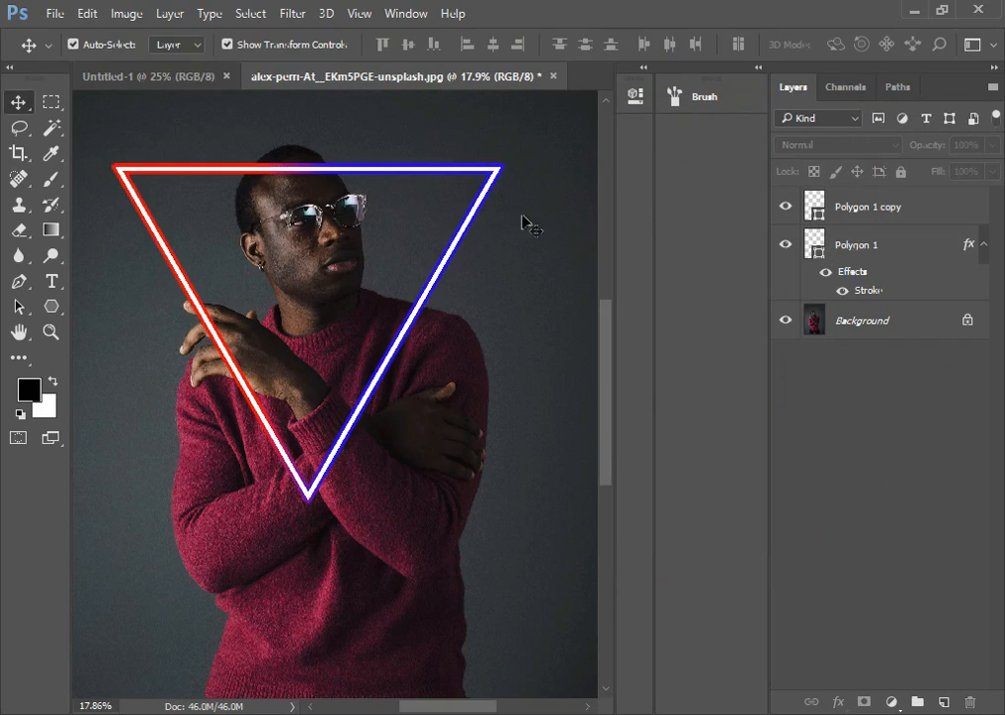
pyautogui.click(457, 236)
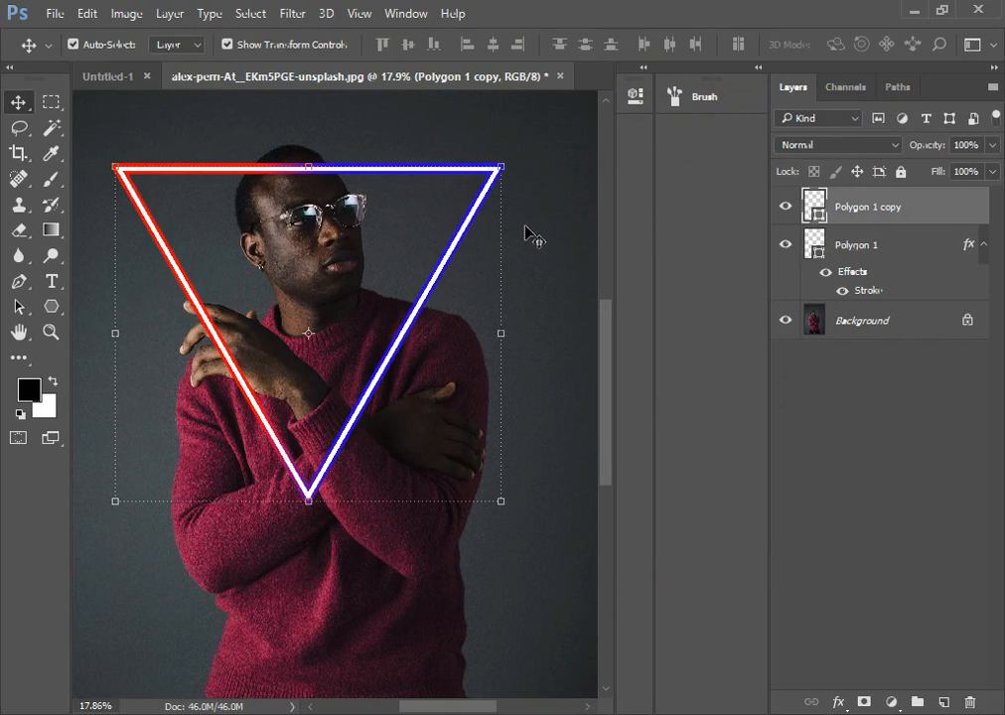
pyautogui.click(817, 239)
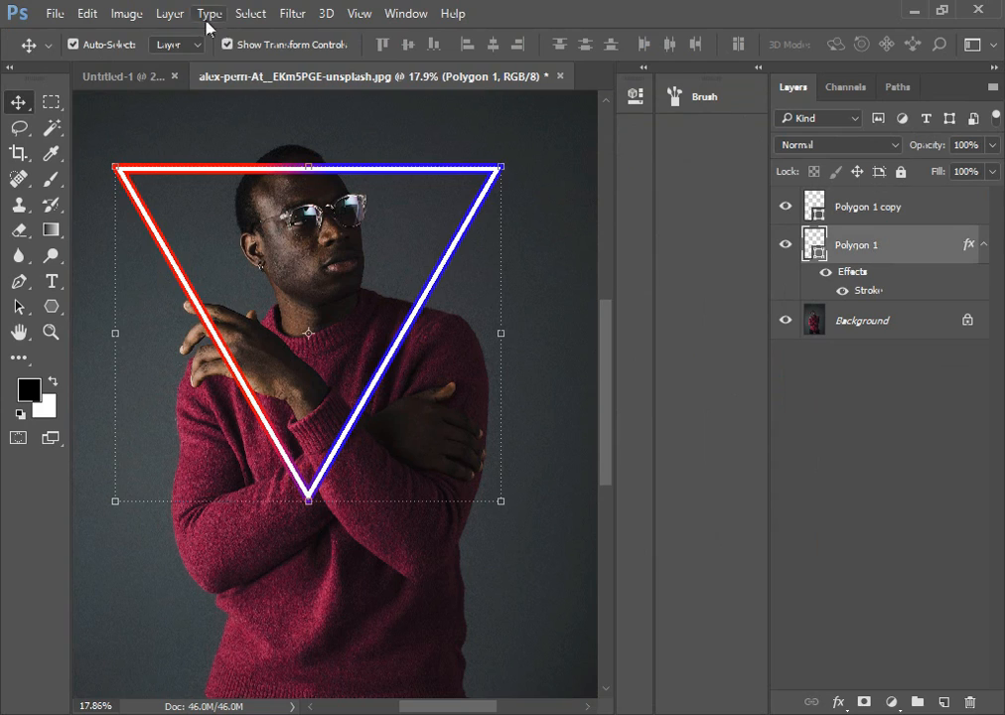
pyautogui.click(291, 13)
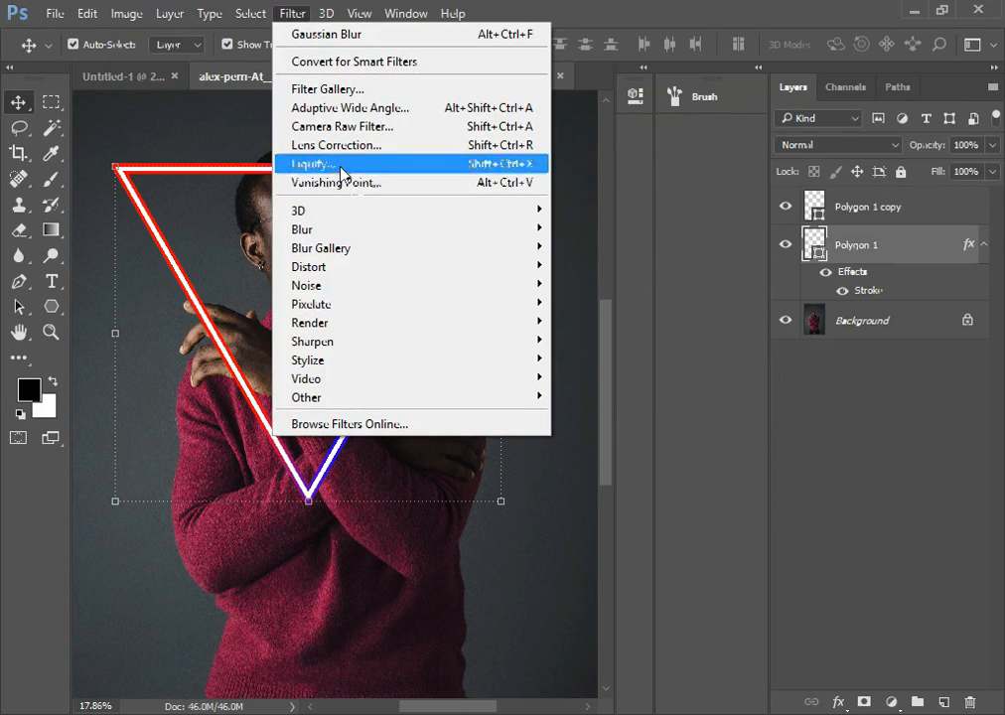
pyautogui.moveTo(369, 230)
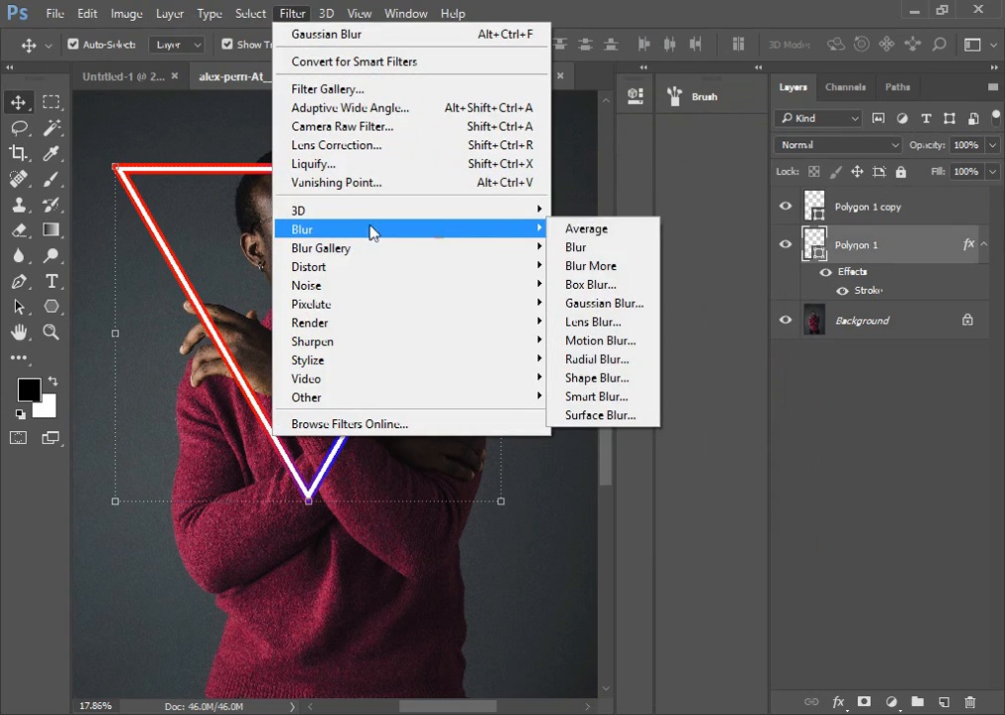
pyautogui.click(608, 304)
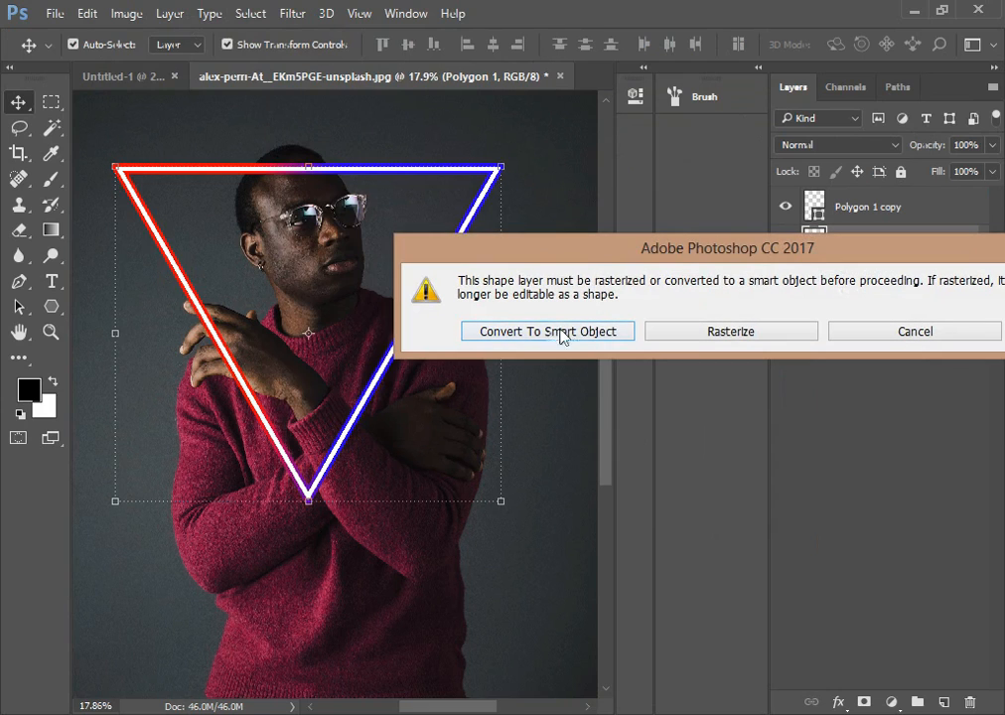
pyautogui.moveTo(585, 249); pyautogui.dragTo(383, 208)
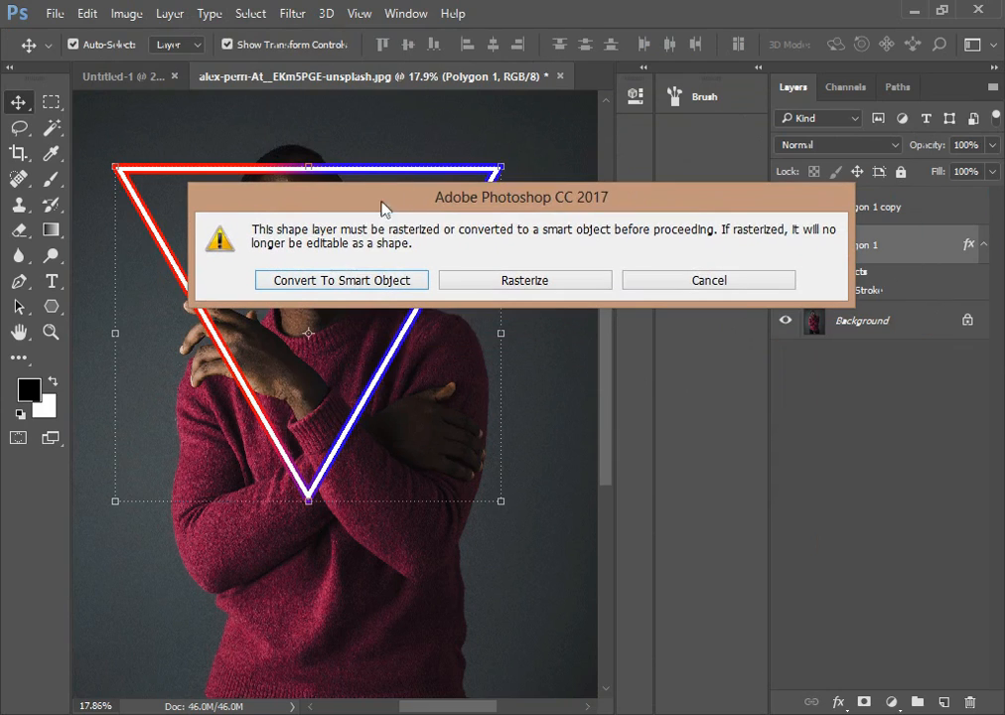
pyautogui.click(371, 279)
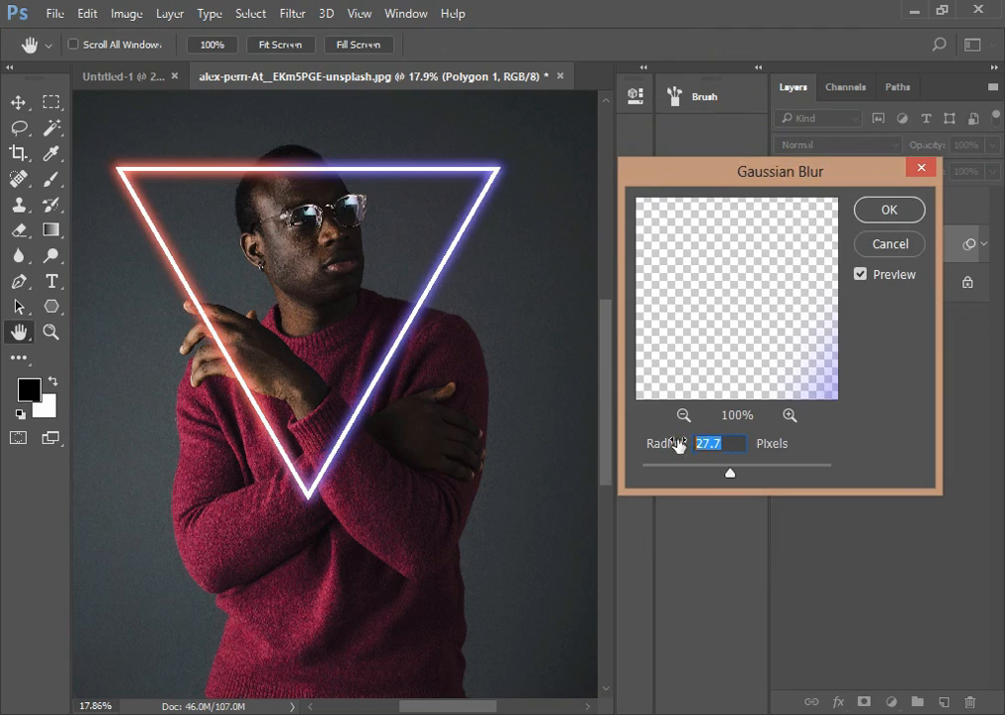
pyautogui.click(902, 214)
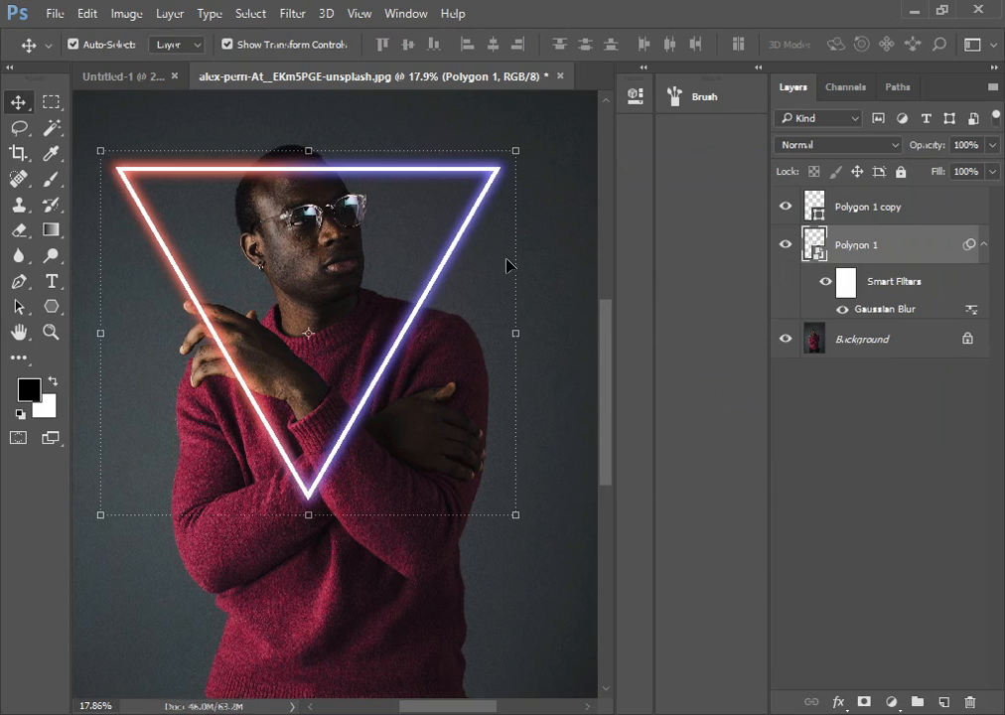
# - Rasterize the Polygon 1 copy layer
pyautogui.click(904, 413)
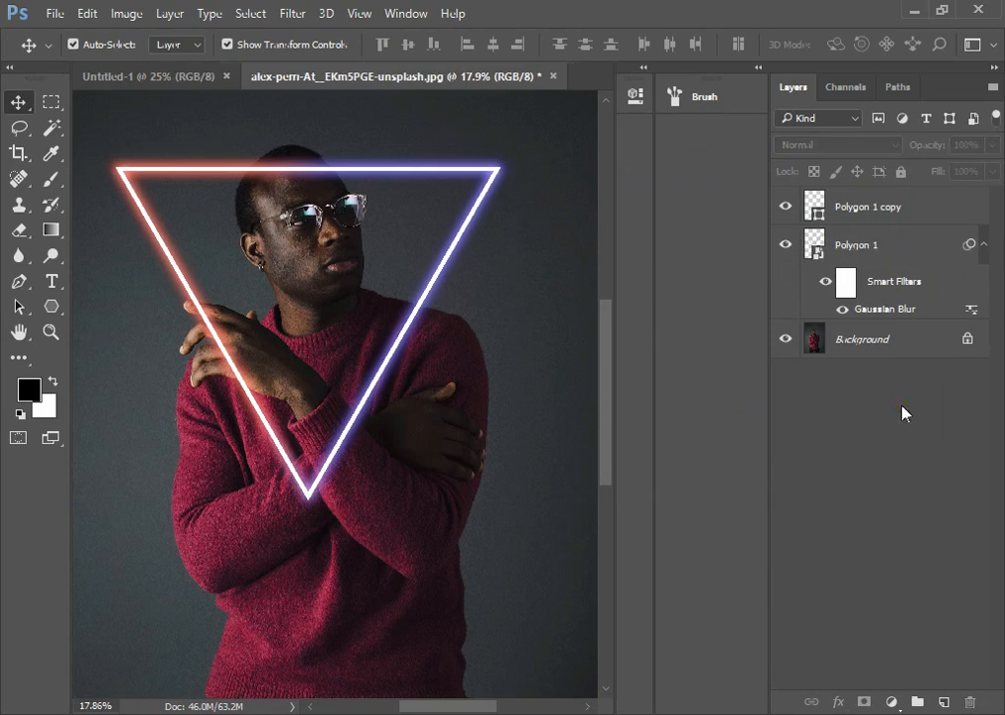
pyautogui.click(882, 243)
pyautogui.click(923, 209)
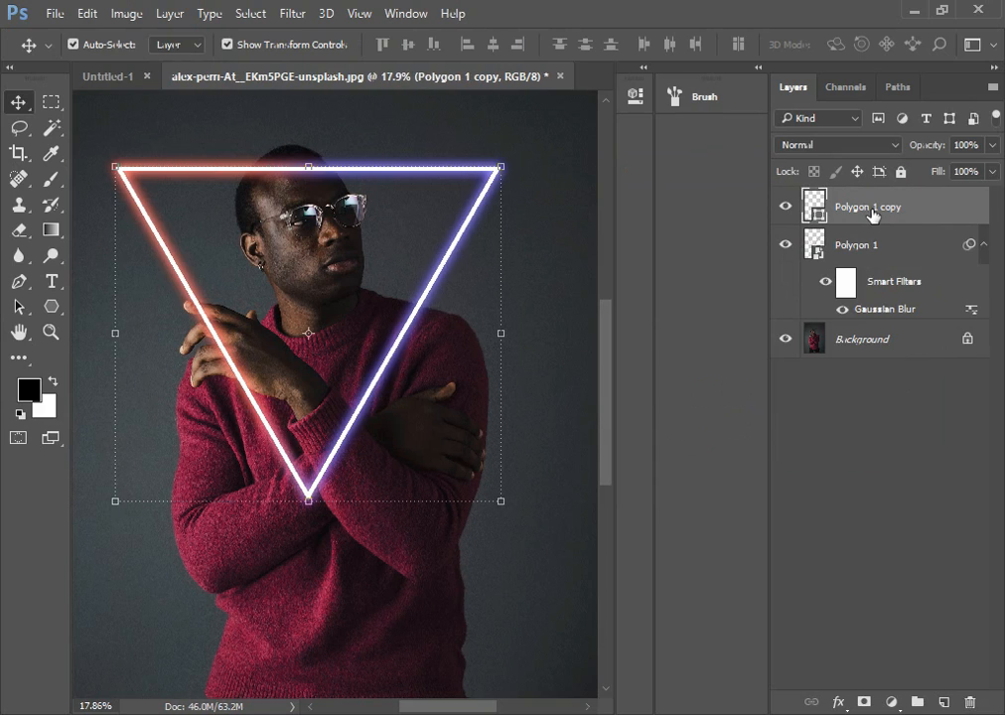
pyautogui.rightClick(971, 208)
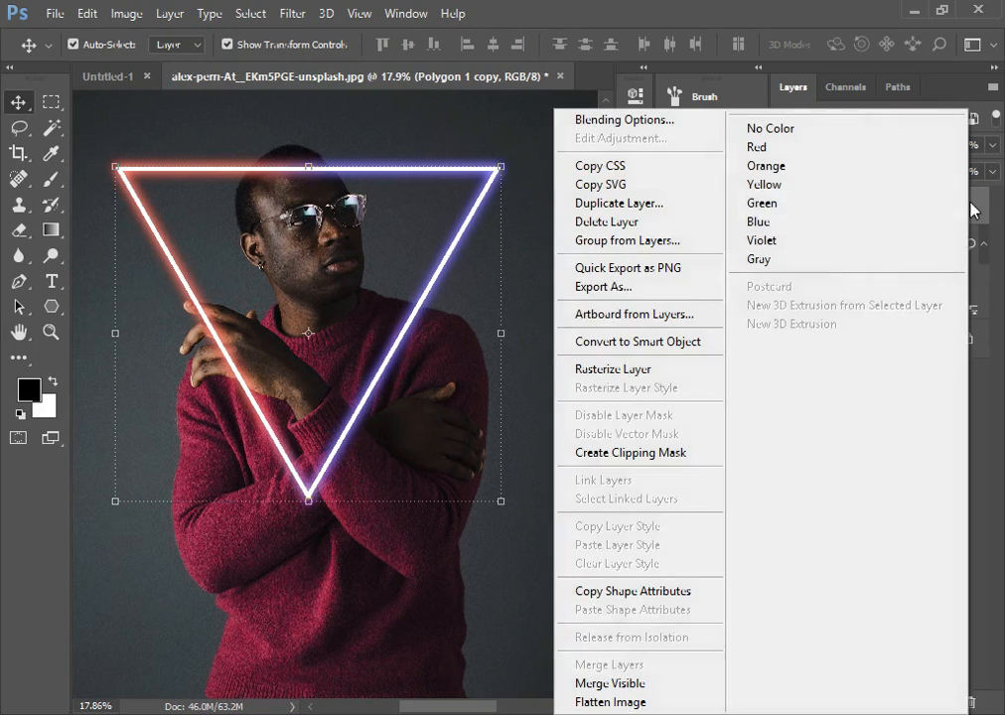
pyautogui.click(649, 373)
# - Erase the white line of Polygon 1 copy where it crosses the man's head, using a 125 px Eraser in Pencil mode
pyautogui.press('z')
pyautogui.click(292, 162)
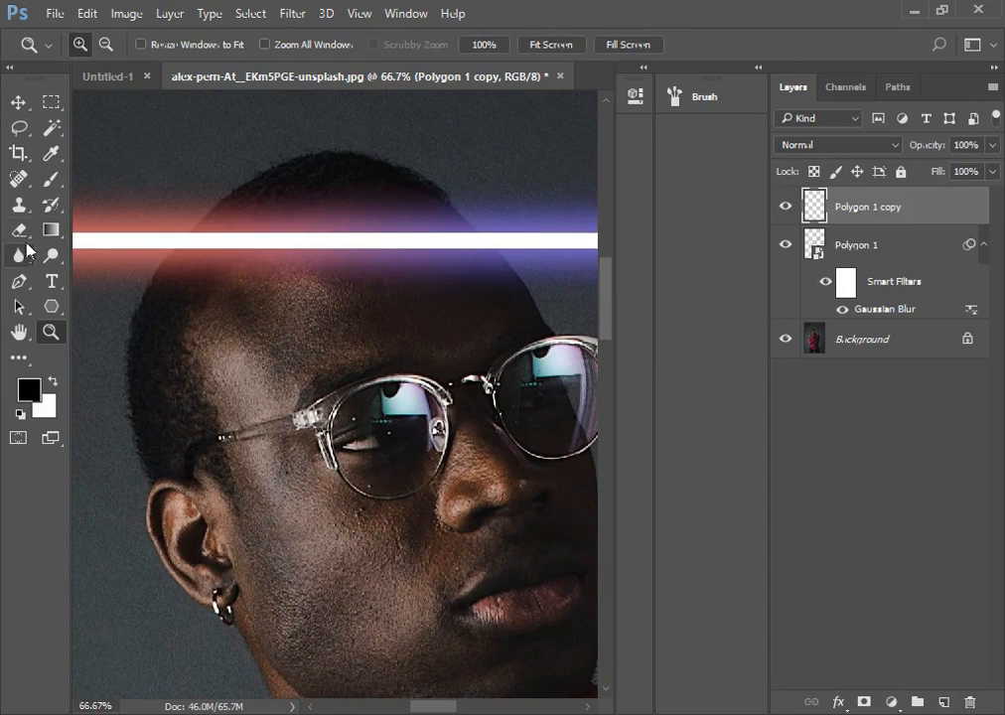
pyautogui.click(17, 231)
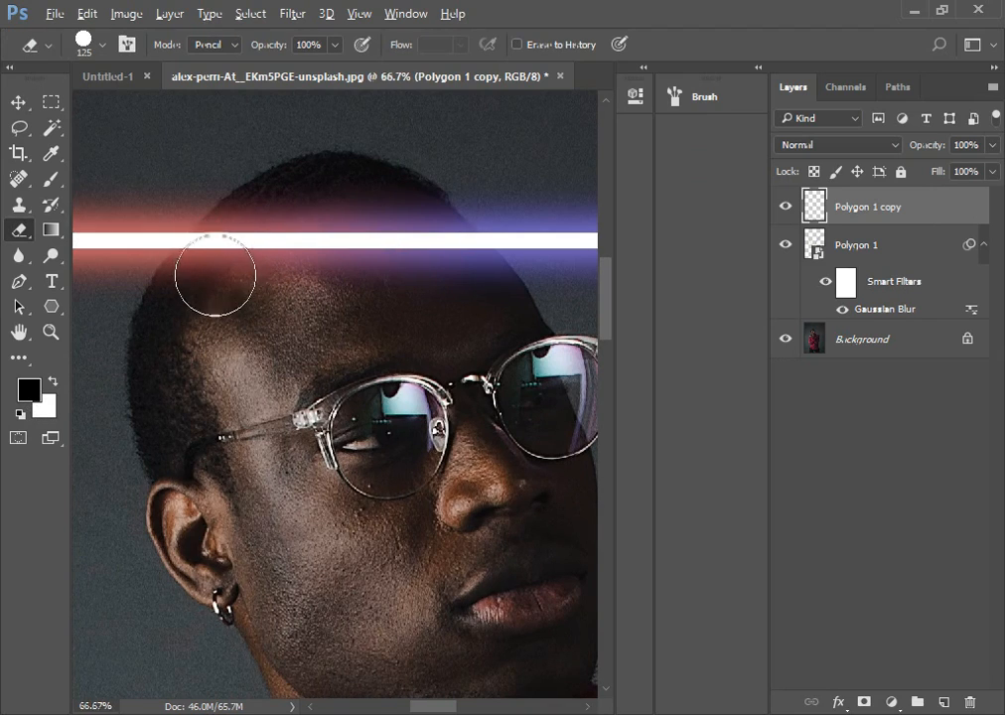
pyautogui.scroll(2, 212, 263)
pyautogui.moveTo(211, 266)
pyautogui.mouseDown()
pyautogui.moveTo(261, 253)
pyautogui.moveTo(221, 253)
pyautogui.moveTo(231, 260)
pyautogui.moveTo(216, 263)
pyautogui.moveTo(279, 273)
pyautogui.moveTo(291, 260)
pyautogui.moveTo(457, 247)
pyautogui.moveTo(371, 292)
pyautogui.mouseUp()
pyautogui.click(402, 302)
pyautogui.click(410, 312)
pyautogui.click(419, 321)
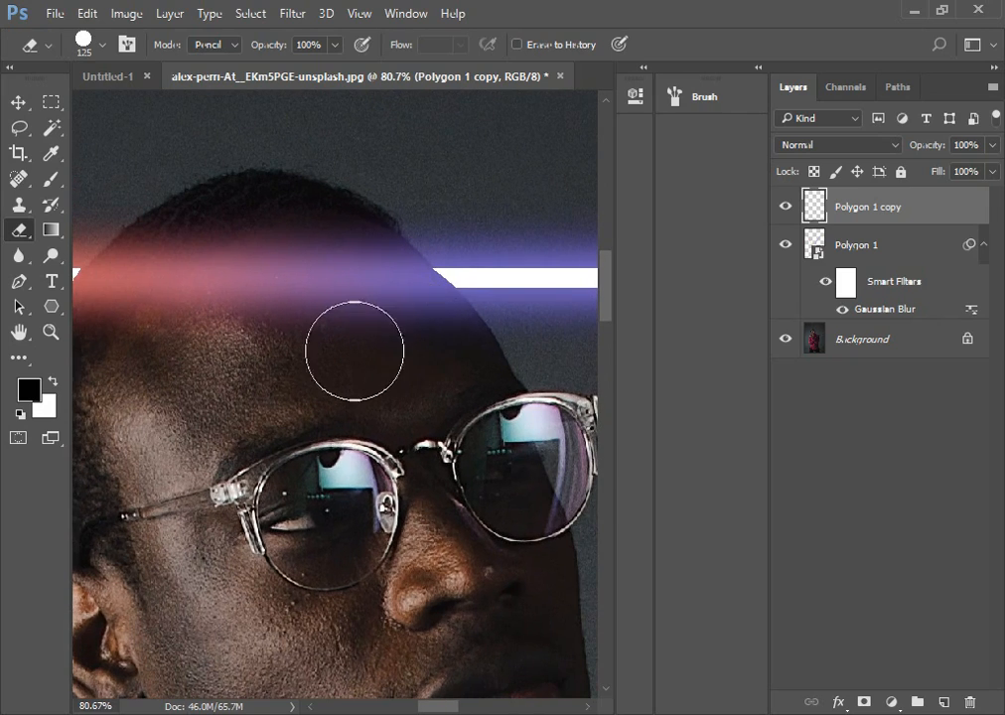
pyautogui.moveTo(276, 325); pyautogui.dragTo(476, 319)
# - Rasterize the Polygon 1 layer and erase its colored glow across the man's head
pyautogui.click(845, 249)
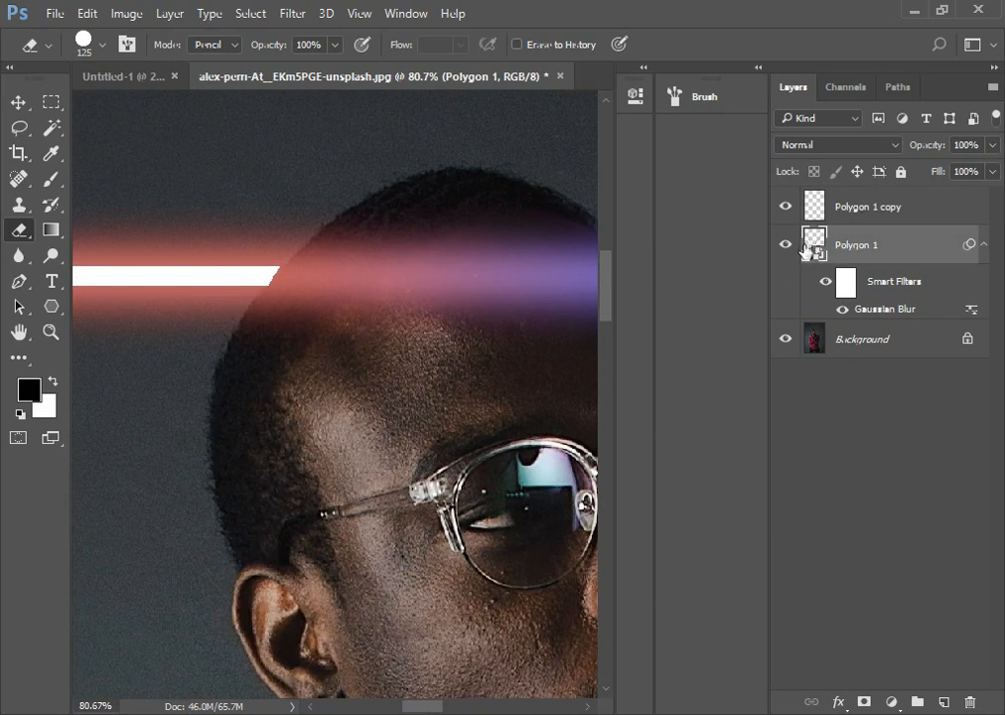
pyautogui.rightClick(955, 250)
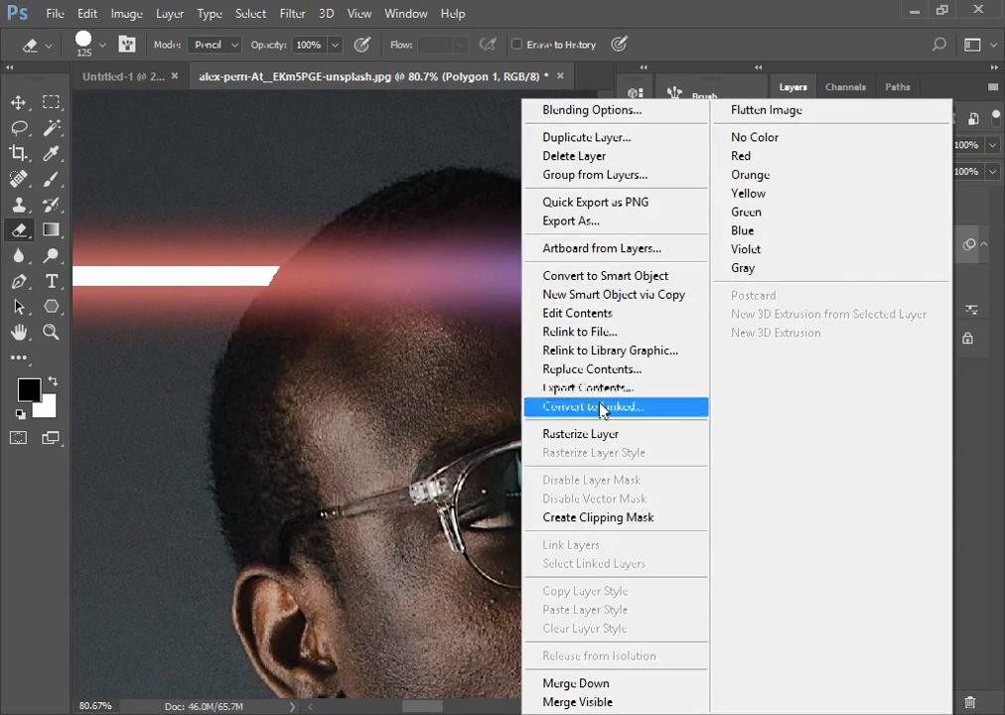
pyautogui.click(580, 434)
pyautogui.moveTo(302, 328)
pyautogui.mouseDown()
pyautogui.moveTo(443, 314)
pyautogui.moveTo(403, 263)
pyautogui.moveTo(359, 266)
pyautogui.moveTo(297, 331)
pyautogui.moveTo(377, 261)
pyautogui.moveTo(470, 236)
pyautogui.moveTo(515, 286)
pyautogui.mouseUp()
pyautogui.moveTo(514, 312)
pyautogui.mouseDown()
pyautogui.moveTo(378, 368)
pyautogui.moveTo(496, 399)
pyautogui.moveTo(470, 369)
pyautogui.moveTo(501, 397)
pyautogui.moveTo(473, 384)
pyautogui.moveTo(419, 335)
pyautogui.mouseUp()
pyautogui.scroll(-3, 417, 336)
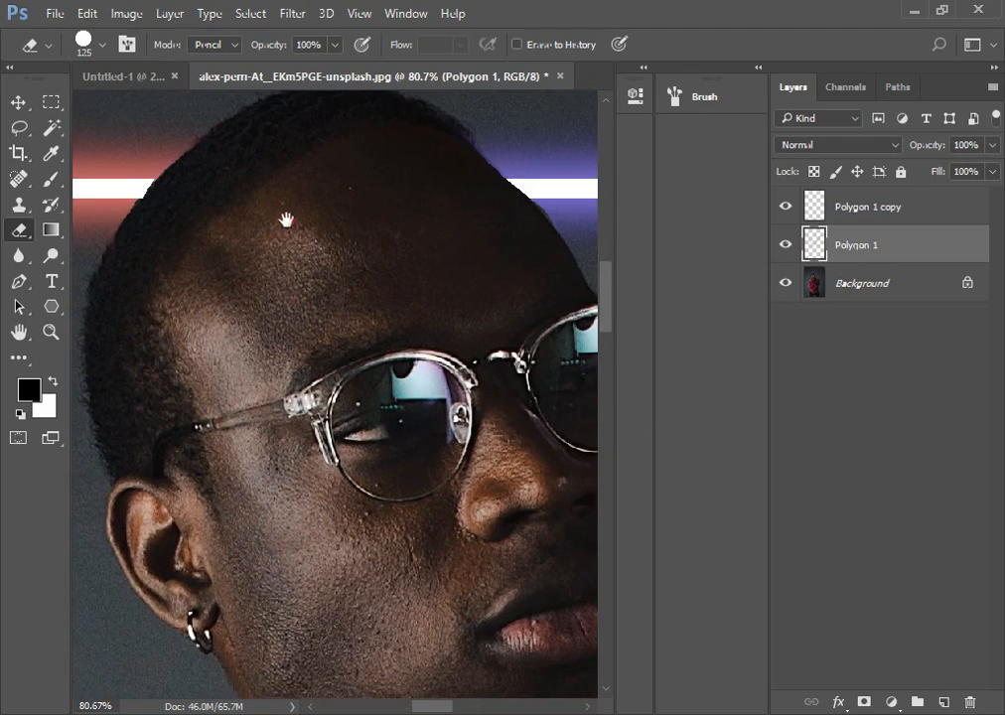
# - Duplicate the Background layer and hide the original Background
pyautogui.press('z')
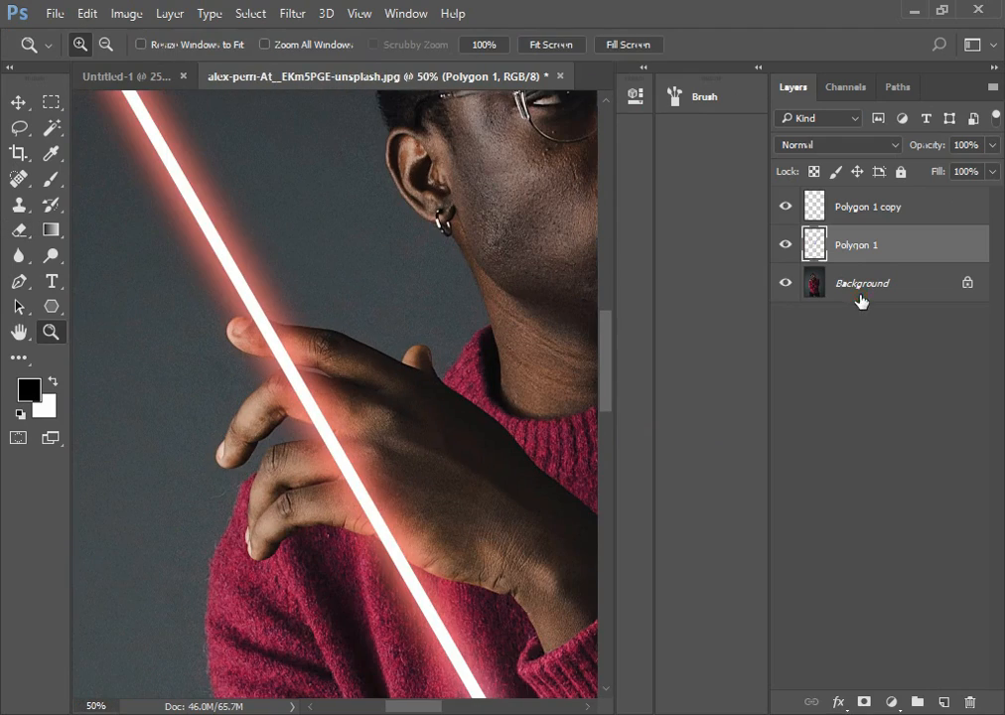
pyautogui.click(863, 290)
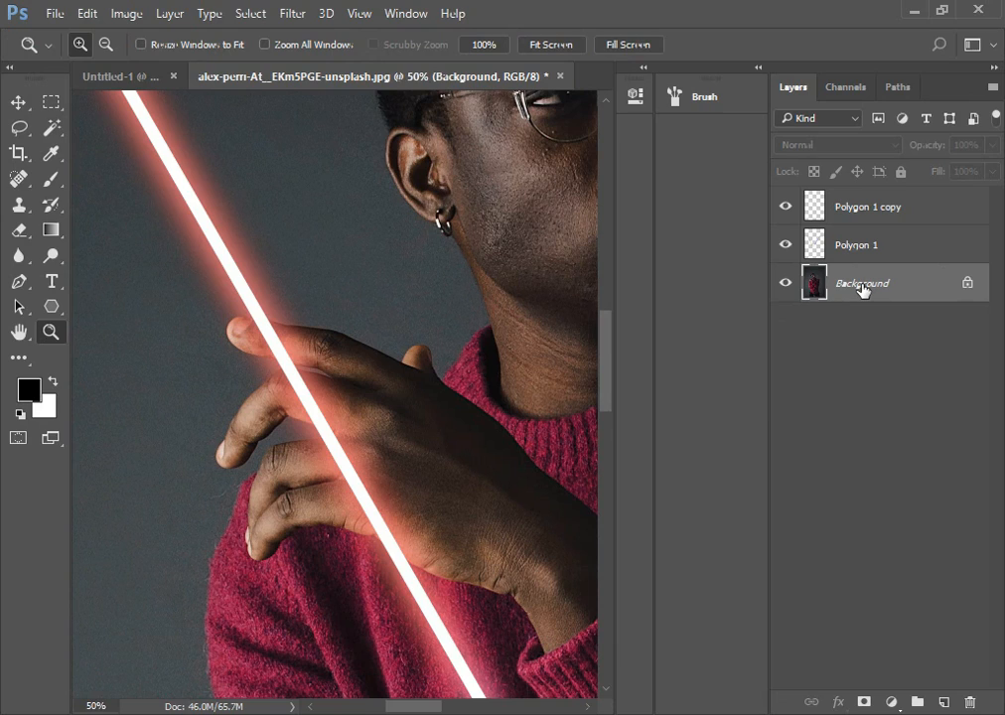
pyautogui.hotkey('ctrl', 'j')
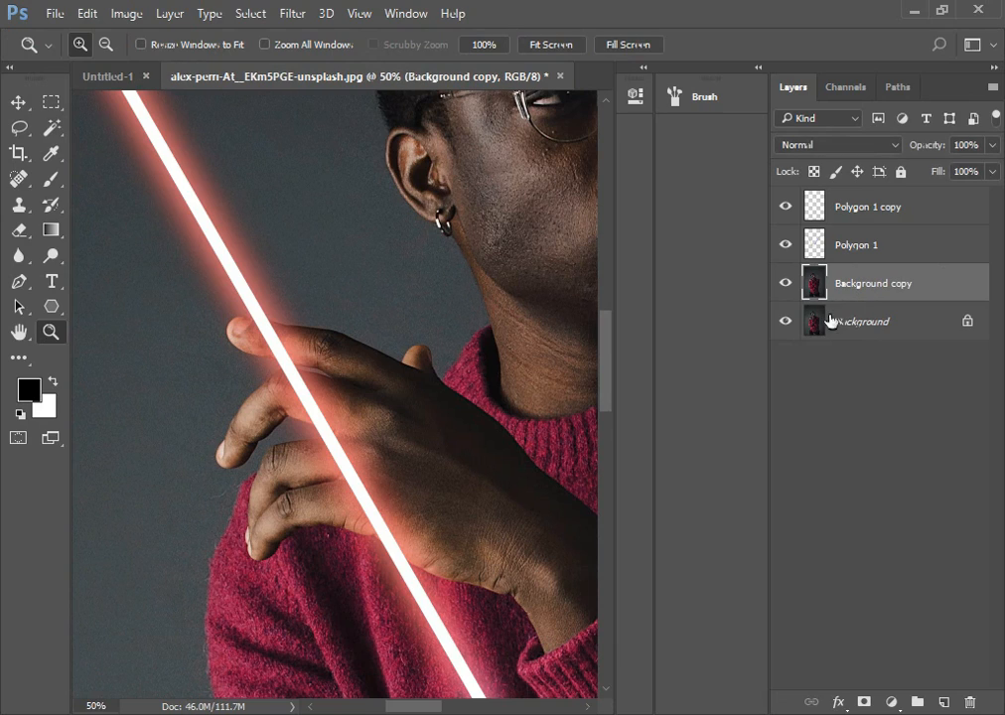
pyautogui.click(787, 322)
# - Draw a black rectangle about 3276 by 4928 px over the whole canvas
pyautogui.moveTo(314, 410); pyautogui.dragTo(341, 383)
pyautogui.keyDown('alt'); pyautogui.click(310, 402); pyautogui.keyUp('alt')
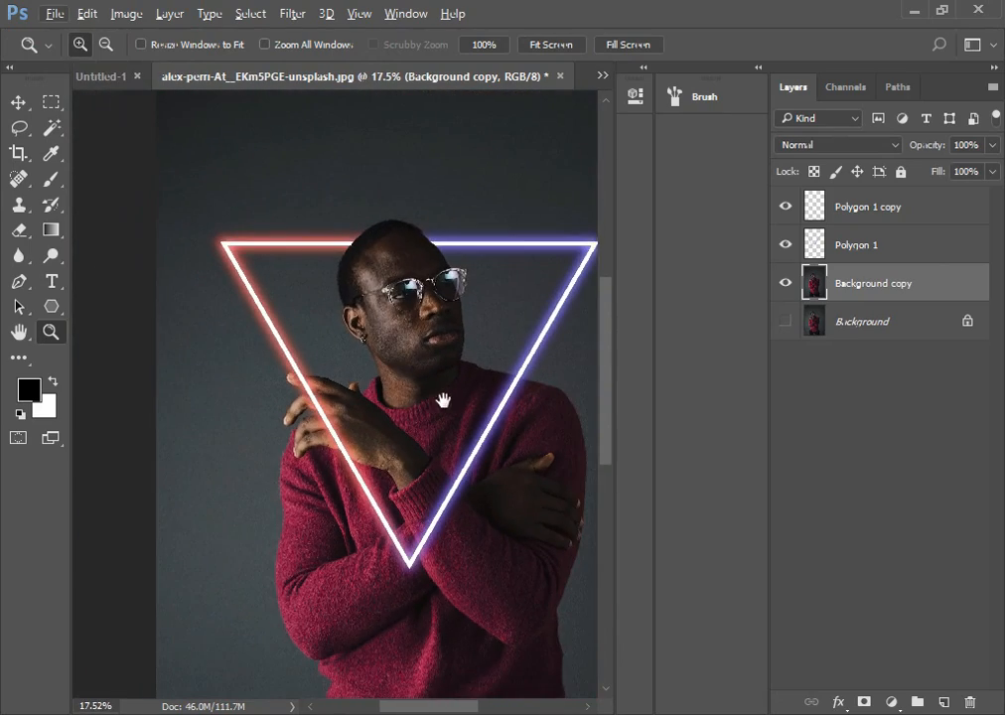
pyautogui.moveTo(443, 399); pyautogui.dragTo(348, 415)
pyautogui.keyDown('alt'); pyautogui.click(361, 399); pyautogui.keyUp('alt')
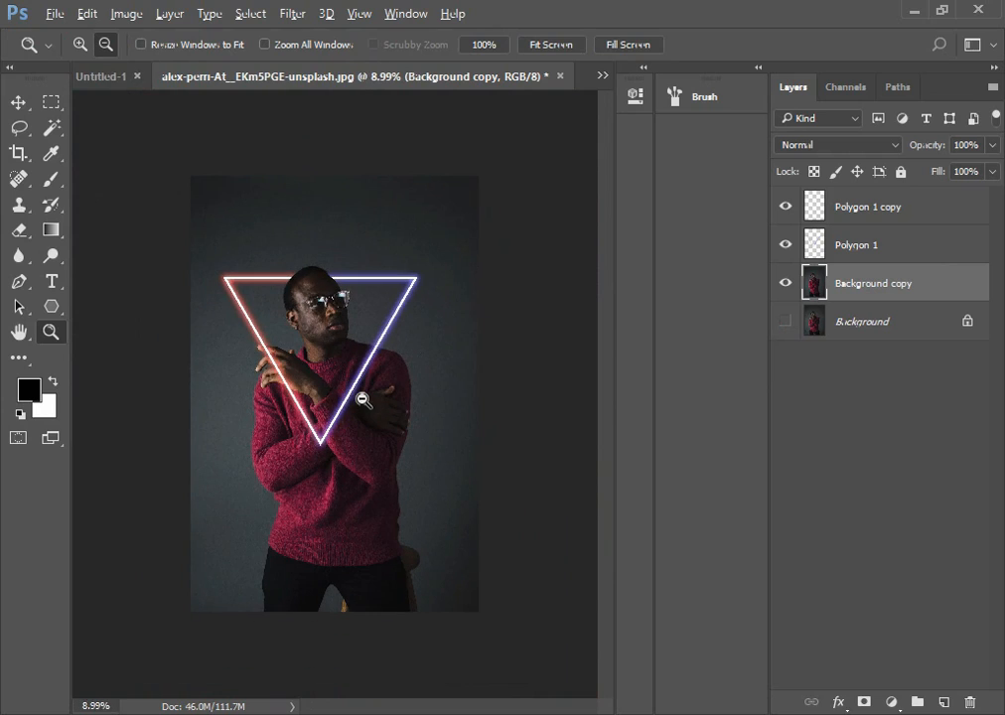
pyautogui.click(52, 307)
pyautogui.click(147, 308)
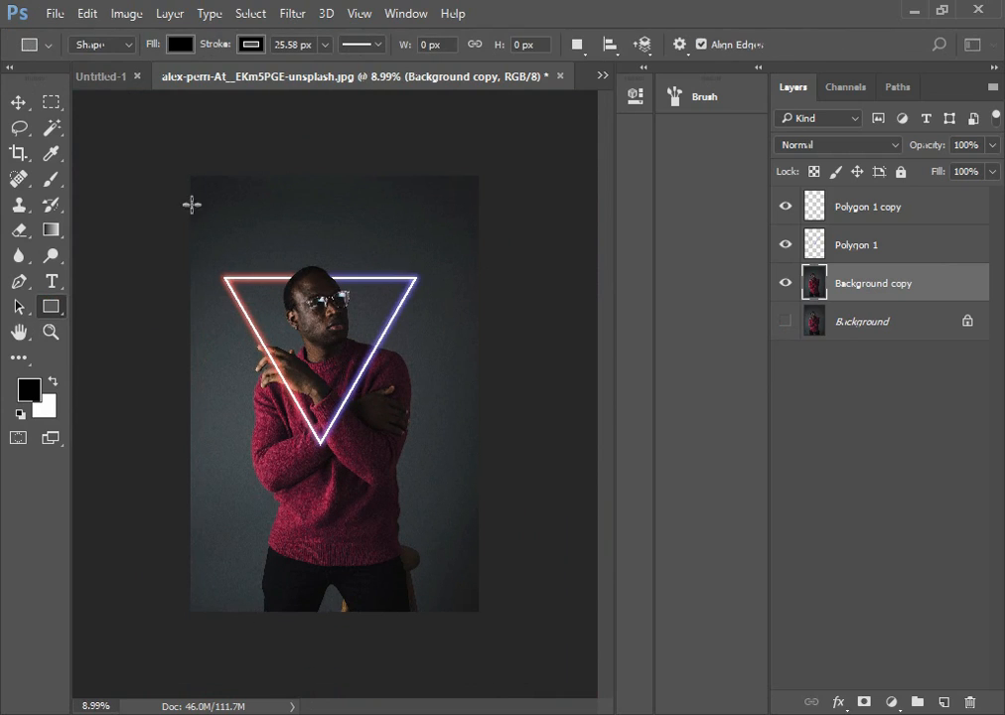
pyautogui.moveTo(191, 176); pyautogui.dragTo(479, 610)
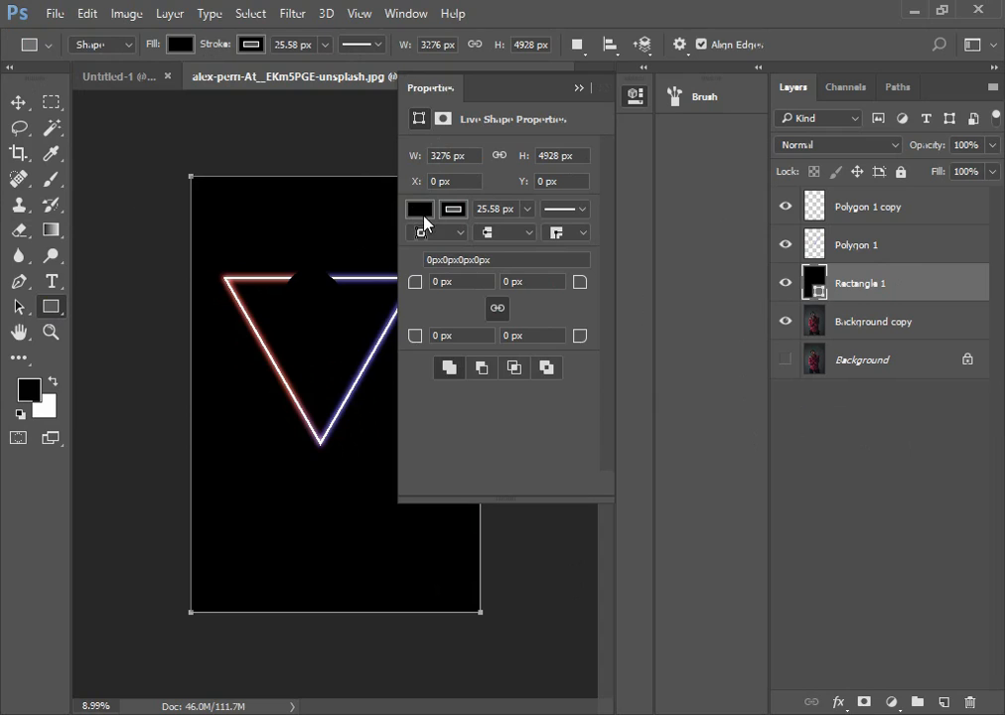
# - Remove the rectangle's stroke and move its layer beneath the Background copy layer
pyautogui.click(451, 211)
pyautogui.click(434, 243)
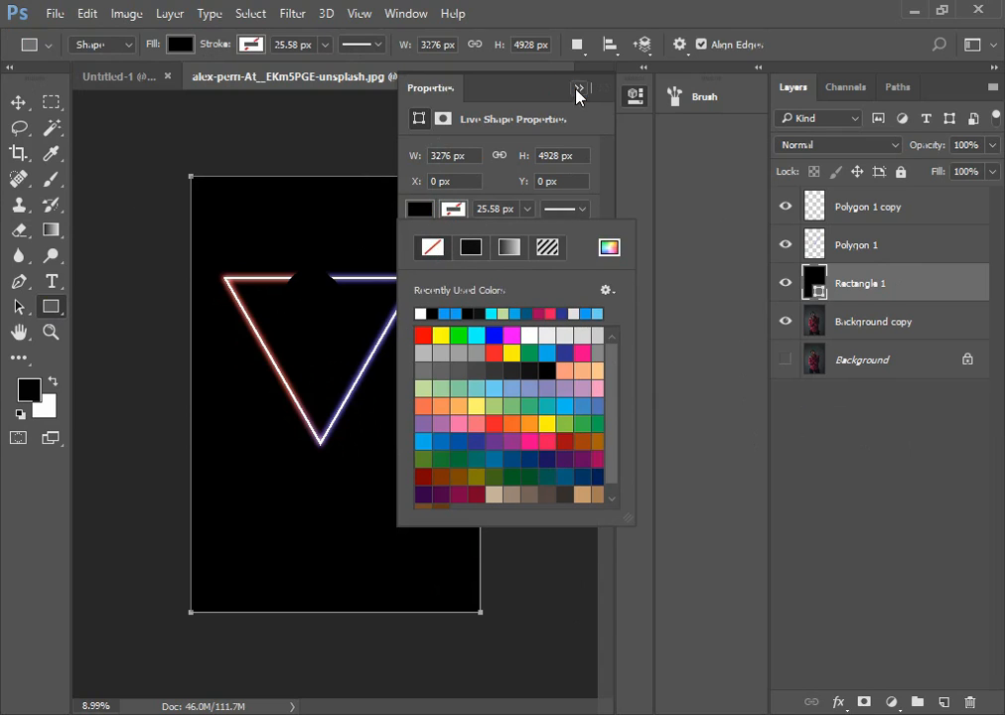
pyautogui.click(579, 90)
pyautogui.moveTo(838, 285); pyautogui.dragTo(848, 341)
pyautogui.moveTo(845, 291); pyautogui.dragTo(843, 347)
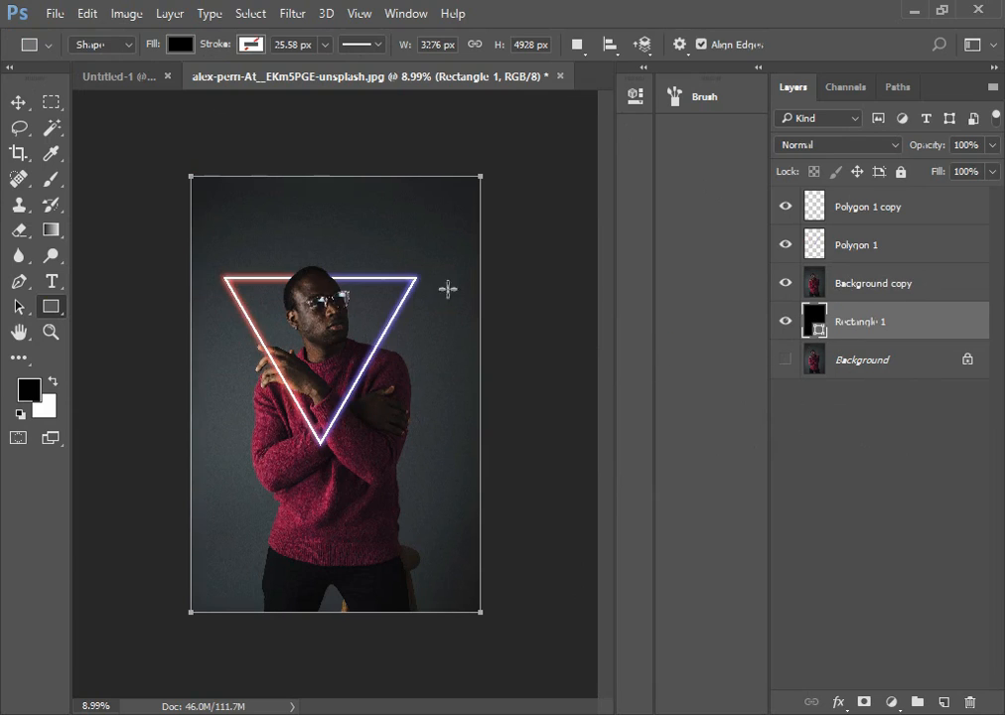
pyautogui.scroll(3, 328, 335)
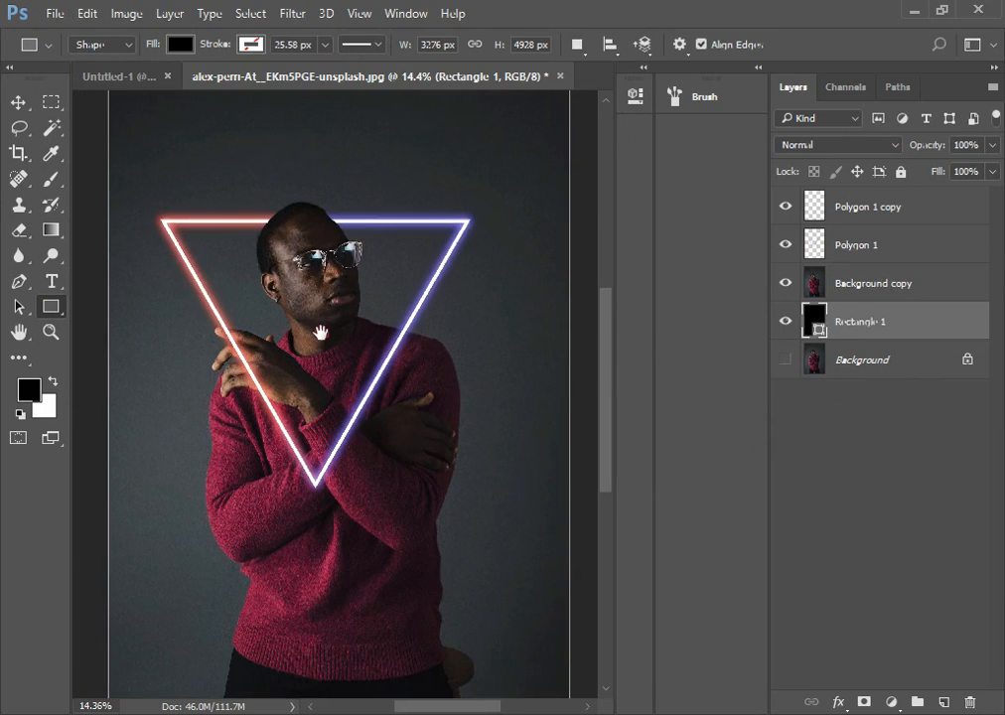
pyautogui.moveTo(321, 332); pyautogui.dragTo(422, 335)
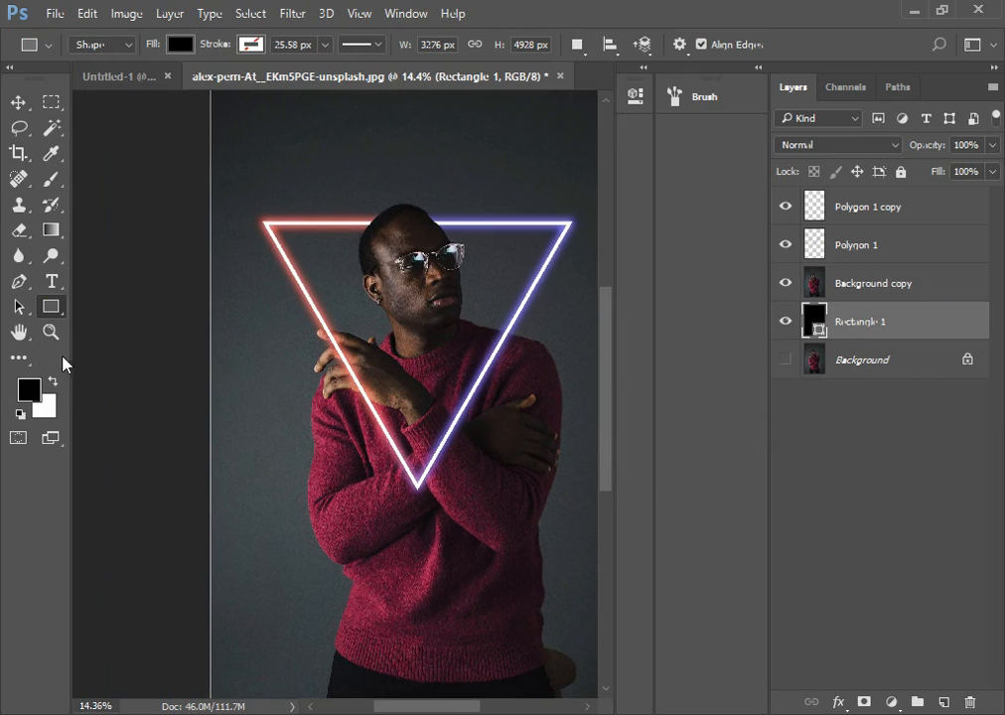
pyautogui.click(20, 231)
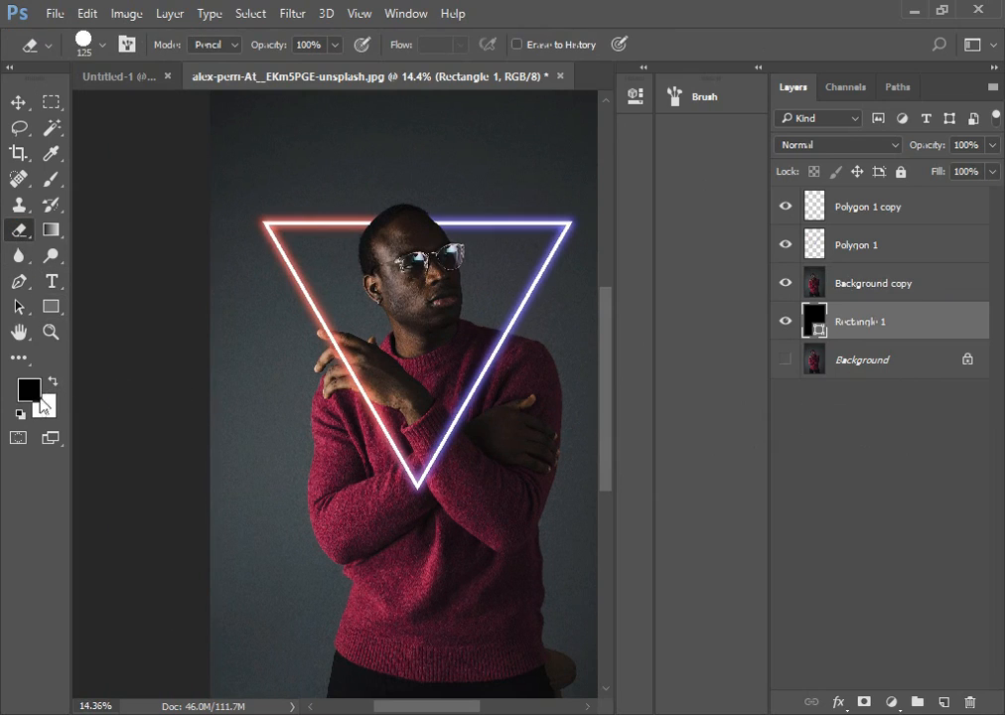
pyautogui.click(266, 394)
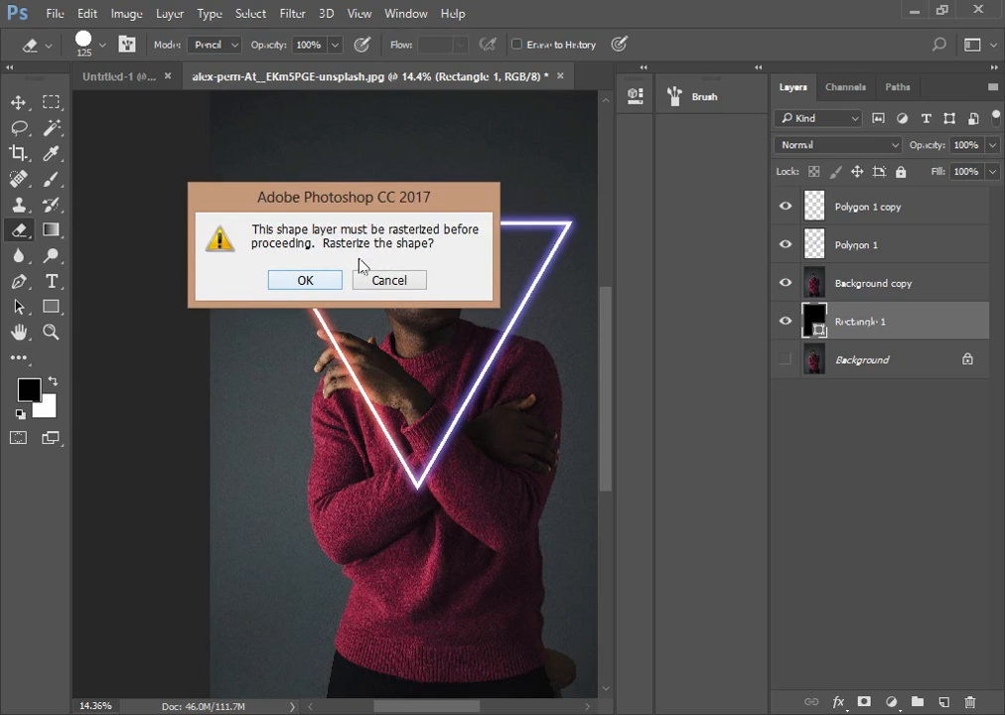
pyautogui.click(308, 280)
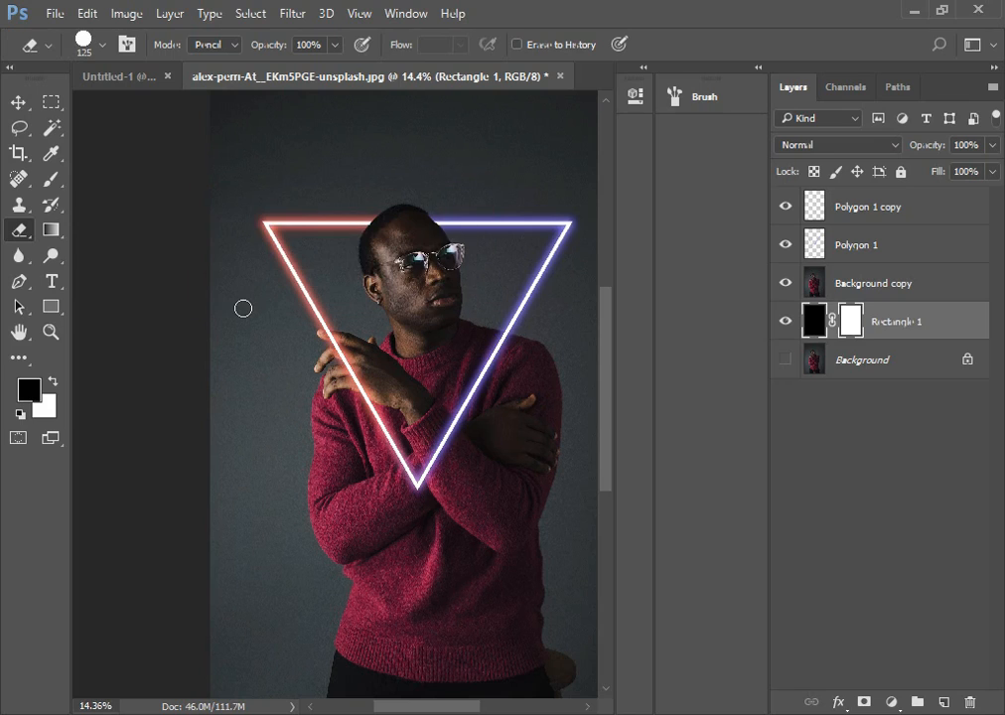
pyautogui.scroll(3, 243, 325)
pyautogui.hotkey('ctrl', 'z')
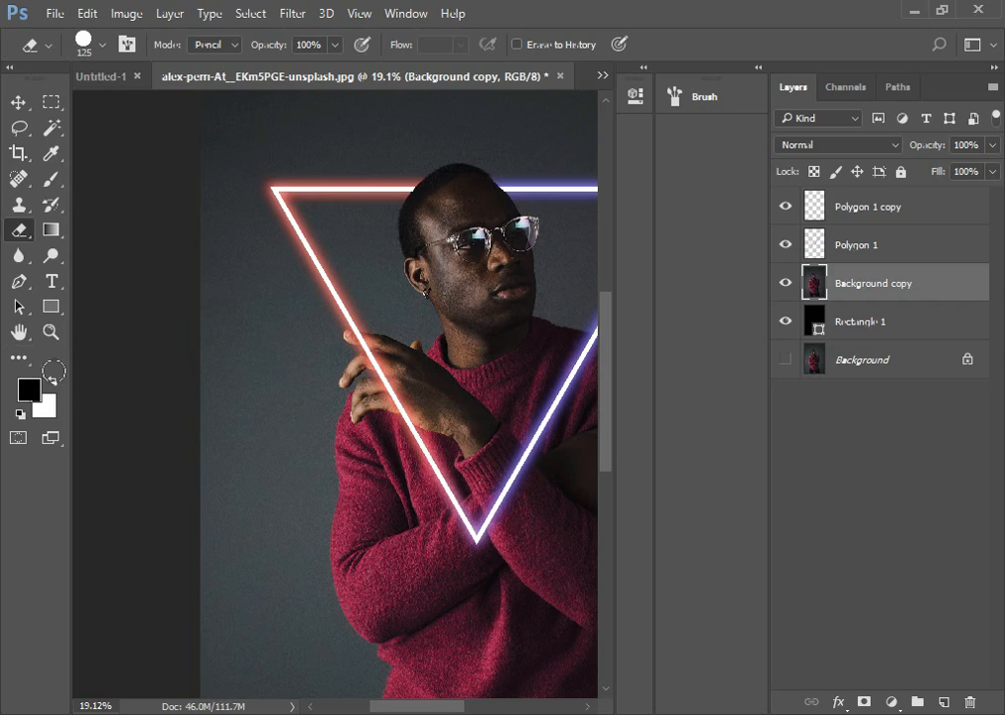
# - Enlarge the eraser to 1100 px and erase the Background copy layer in the broad areas outside the triangle
pyautogui.moveTo(179, 328)
pyautogui.mouseDown()
pyautogui.moveTo(195, 449)
pyautogui.moveTo(185, 454)
pyautogui.moveTo(227, 276)
pyautogui.moveTo(252, 369)
pyautogui.mouseUp()
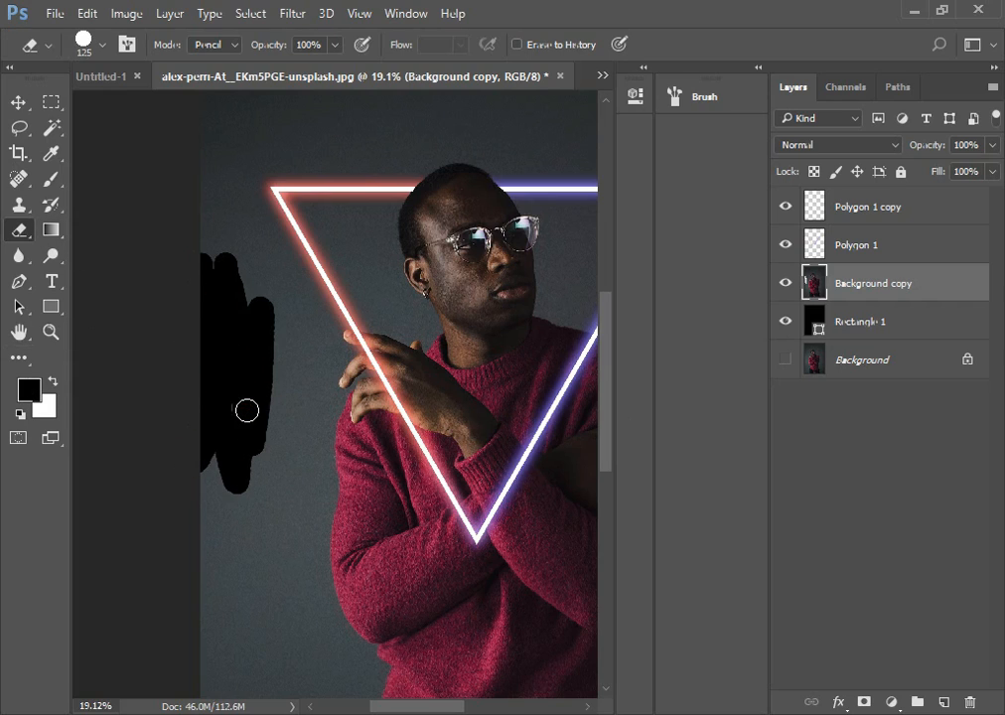
pyautogui.press(']')
pyautogui.press(']')
pyautogui.press(']')
pyautogui.press(']')
pyautogui.press(']')
pyautogui.press(']')
pyautogui.press(']')
pyautogui.press(']')
pyautogui.press(']')
pyautogui.press(']')
pyautogui.press(']')
pyautogui.press(']')
pyautogui.moveTo(246, 415); pyautogui.dragTo(326, 591)
pyautogui.moveTo(325, 590); pyautogui.dragTo(345, 355)
pyautogui.moveTo(267, 579); pyautogui.dragTo(464, 556)
pyautogui.moveTo(458, 517)
pyautogui.mouseDown()
pyautogui.moveTo(288, 490)
pyautogui.moveTo(116, 441)
pyautogui.mouseUp()
pyautogui.moveTo(129, 437)
pyautogui.mouseDown()
pyautogui.moveTo(408, 292)
pyautogui.moveTo(343, 214)
pyautogui.mouseUp()
pyautogui.moveTo(342, 213)
pyautogui.mouseDown()
pyautogui.moveTo(262, 481)
pyautogui.moveTo(338, 247)
pyautogui.mouseUp()
pyautogui.moveTo(338, 247)
pyautogui.mouseDown()
pyautogui.moveTo(568, 498)
pyautogui.moveTo(111, 213)
pyautogui.mouseUp()
pyautogui.moveTo(111, 213)
pyautogui.mouseDown()
pyautogui.moveTo(347, 217)
pyautogui.moveTo(292, 574)
pyautogui.mouseUp()
pyautogui.moveTo(415, 258); pyautogui.dragTo(67, 200)
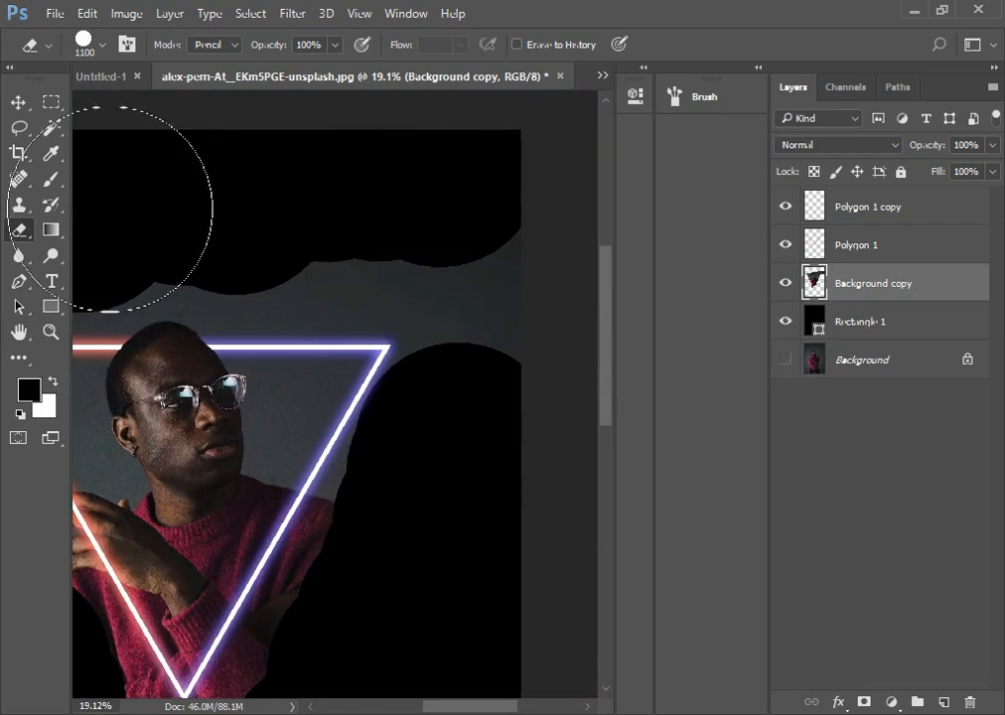
pyautogui.moveTo(427, 221); pyautogui.dragTo(519, 262)
pyautogui.moveTo(387, 496); pyautogui.dragTo(451, 251)
pyautogui.moveTo(441, 355)
pyautogui.mouseDown()
pyautogui.moveTo(352, 494)
pyautogui.moveTo(163, 531)
pyautogui.mouseUp()
pyautogui.moveTo(99, 397); pyautogui.dragTo(340, 384)
pyautogui.moveTo(287, 304); pyautogui.dragTo(345, 405)
# - Reduce the eraser to 200 px and erase the leftover photo outside the triangle's red side
pyautogui.press('[')
pyautogui.press('[')
pyautogui.press('[')
pyautogui.press('[')
pyautogui.press('[')
pyautogui.press('[')
pyautogui.press('z')
pyautogui.click(357, 206)
pyautogui.click(348, 211)
pyautogui.click(345, 218)
pyautogui.click(350, 237)
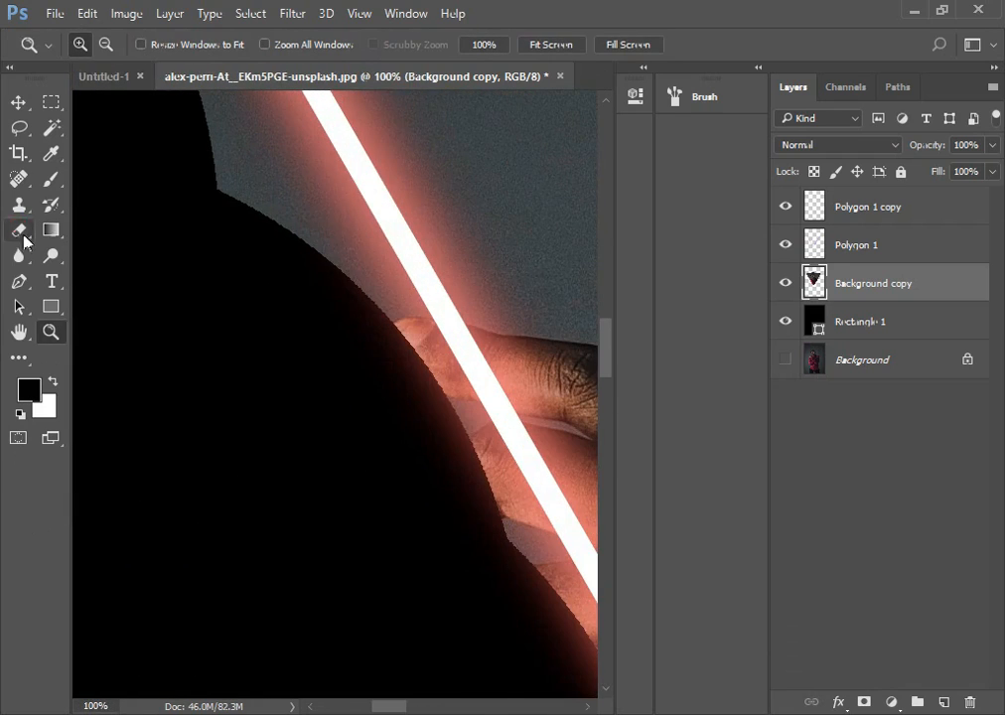
pyautogui.click(19, 229)
pyautogui.moveTo(290, 256); pyautogui.dragTo(379, 397)
pyautogui.moveTo(427, 470); pyautogui.dragTo(284, 243)
pyautogui.moveTo(283, 243)
pyautogui.mouseDown()
pyautogui.moveTo(340, 359)
pyautogui.moveTo(496, 601)
pyautogui.mouseUp()
pyautogui.moveTo(497, 601); pyautogui.dragTo(337, 373)
pyautogui.moveTo(355, 434); pyautogui.dragTo(488, 583)
pyautogui.moveTo(488, 583); pyautogui.dragTo(273, 285)
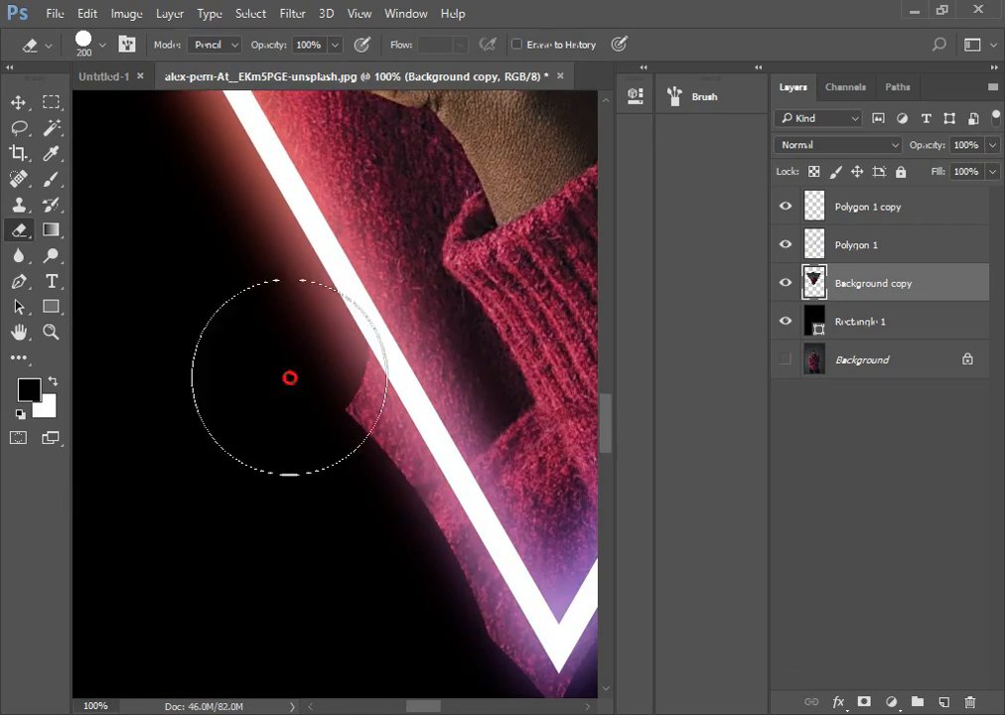
pyautogui.moveTo(269, 340); pyautogui.dragTo(414, 536)
pyautogui.moveTo(414, 536); pyautogui.dragTo(302, 285)
# - Erase the leftover photo outside the triangle's blue side up to its upper corner
pyautogui.moveTo(332, 377); pyautogui.dragTo(563, 348)
pyautogui.moveTo(563, 348); pyautogui.dragTo(357, 385)
pyautogui.moveTo(388, 340); pyautogui.dragTo(519, 105)
pyautogui.moveTo(519, 104); pyautogui.dragTo(348, 348)
pyautogui.moveTo(408, 262); pyautogui.dragTo(507, 100)
pyautogui.moveTo(513, 98)
pyautogui.mouseDown()
pyautogui.moveTo(359, 318)
pyautogui.moveTo(472, 114)
pyautogui.mouseUp()
pyautogui.moveTo(473, 104)
pyautogui.mouseDown()
pyautogui.moveTo(377, 362)
pyautogui.moveTo(532, 132)
pyautogui.mouseUp()
pyautogui.moveTo(546, 111)
pyautogui.mouseDown()
pyautogui.moveTo(399, 405)
pyautogui.moveTo(499, 212)
pyautogui.mouseUp()
pyautogui.moveTo(499, 212); pyautogui.dragTo(349, 494)
pyautogui.moveTo(381, 456)
pyautogui.mouseDown()
pyautogui.moveTo(488, 238)
pyautogui.moveTo(368, 455)
pyautogui.mouseUp()
pyautogui.moveTo(395, 390); pyautogui.dragTo(484, 211)
pyautogui.moveTo(484, 211)
pyautogui.mouseDown()
pyautogui.moveTo(358, 426)
pyautogui.moveTo(432, 278)
pyautogui.mouseUp()
pyautogui.moveTo(432, 278); pyautogui.dragTo(560, 446)
# - Erase the gray backdrop above the triangle's horizontal edge and roughly around the top of the man's head
pyautogui.moveTo(460, 322); pyautogui.dragTo(244, 301)
pyautogui.moveTo(244, 301); pyautogui.dragTo(549, 328)
pyautogui.moveTo(492, 332)
pyautogui.mouseDown()
pyautogui.moveTo(195, 319)
pyautogui.moveTo(490, 321)
pyautogui.mouseUp()
pyautogui.moveTo(500, 329); pyautogui.dragTo(250, 329)
pyautogui.moveTo(275, 257); pyautogui.dragTo(566, 401)
pyautogui.moveTo(516, 372); pyautogui.dragTo(174, 283)
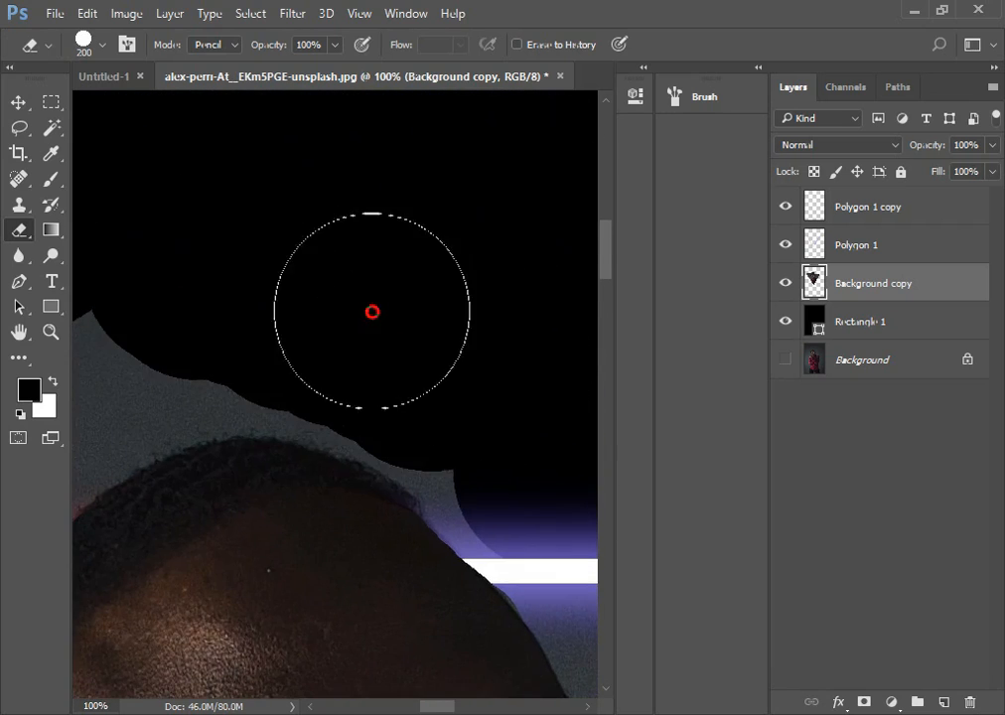
pyautogui.moveTo(223, 308); pyautogui.dragTo(526, 318)
pyautogui.moveTo(476, 323); pyautogui.dragTo(247, 402)
pyautogui.moveTo(314, 374); pyautogui.dragTo(549, 312)
pyautogui.moveTo(395, 409)
pyautogui.mouseDown()
pyautogui.moveTo(255, 379)
pyautogui.moveTo(519, 341)
pyautogui.mouseUp()
pyautogui.moveTo(481, 343)
pyautogui.mouseDown()
pyautogui.moveTo(329, 361)
pyautogui.moveTo(174, 353)
pyautogui.mouseUp()
pyautogui.moveTo(169, 352); pyautogui.dragTo(413, 310)
pyautogui.moveTo(383, 313)
pyautogui.mouseDown()
pyautogui.moveTo(262, 336)
pyautogui.moveTo(287, 548)
pyautogui.mouseUp()
pyautogui.moveTo(303, 584); pyautogui.dragTo(202, 344)
pyautogui.moveTo(201, 278)
pyautogui.mouseDown()
pyautogui.moveTo(364, 580)
pyautogui.moveTo(254, 317)
pyautogui.mouseUp()
pyautogui.moveTo(254, 317); pyautogui.dragTo(343, 346)
pyautogui.moveTo(447, 276); pyautogui.dragTo(446, 645)
pyautogui.moveTo(551, 327); pyautogui.dragTo(276, 404)
pyautogui.moveTo(496, 203)
pyautogui.mouseDown()
pyautogui.moveTo(198, 276)
pyautogui.moveTo(242, 279)
pyautogui.moveTo(355, 198)
pyautogui.moveTo(200, 252)
pyautogui.mouseUp()
# - Shrink the eraser to 60 px and clean the remaining backdrop closely along the outline of the man's head
pyautogui.press('[')
pyautogui.press('[')
pyautogui.press('[')
pyautogui.press('[')
pyautogui.press('[')
pyautogui.moveTo(177, 259); pyautogui.dragTo(343, 210)
pyautogui.moveTo(361, 218)
pyautogui.mouseDown()
pyautogui.moveTo(249, 205)
pyautogui.moveTo(405, 260)
pyautogui.moveTo(426, 314)
pyautogui.mouseUp()
pyautogui.press('[')
pyautogui.press('[')
pyautogui.press('[')
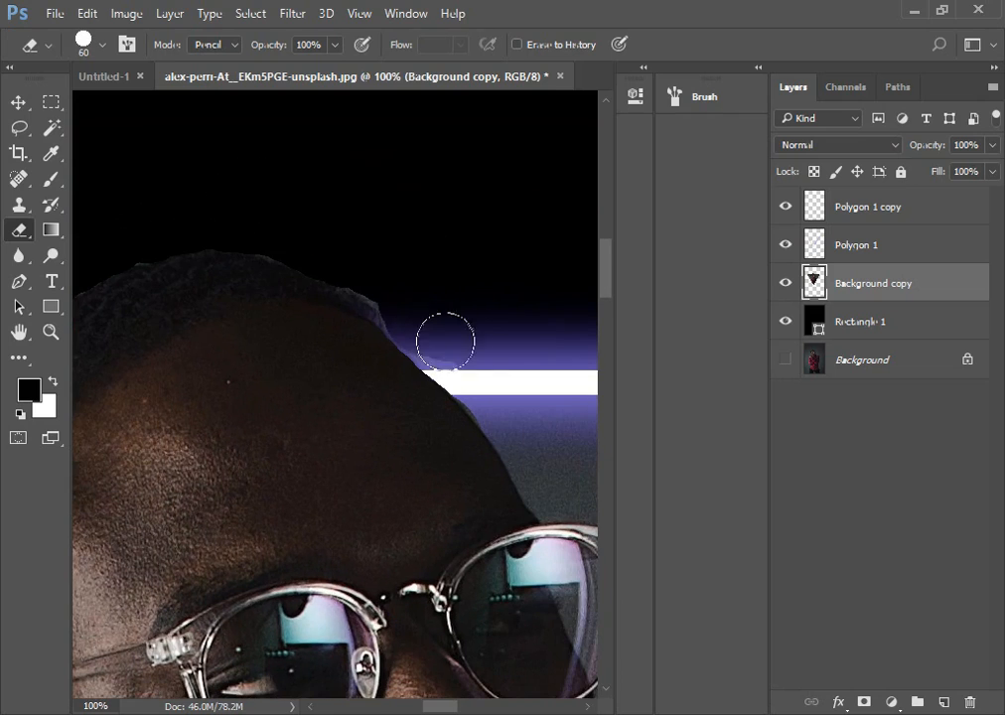
pyautogui.moveTo(358, 259); pyautogui.dragTo(347, 262)
pyautogui.moveTo(396, 305)
pyautogui.mouseDown()
pyautogui.moveTo(561, 286)
pyautogui.moveTo(531, 281)
pyautogui.mouseUp()
pyautogui.scroll(-1, 272, 265)
pyautogui.scroll(-6, 274, 268)
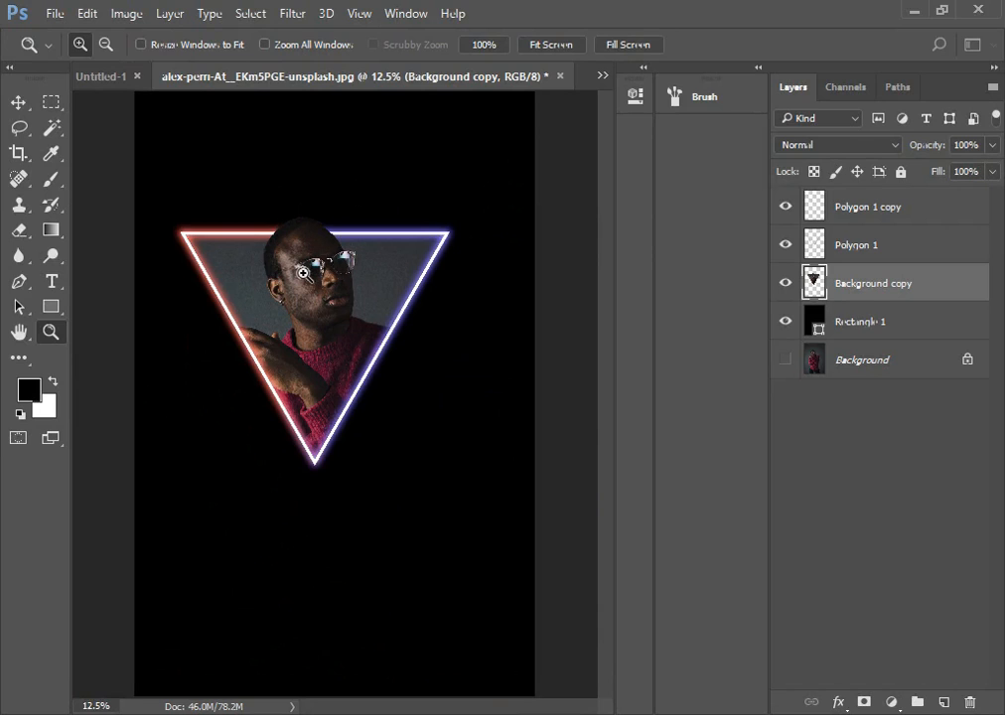
pyautogui.scroll(2, 303, 271)
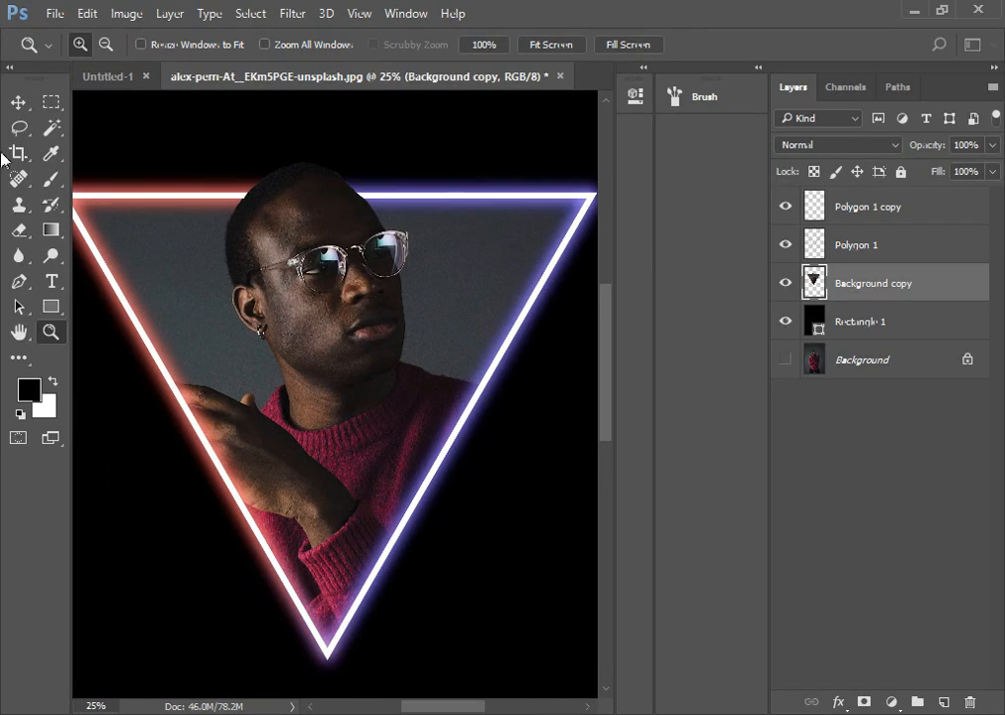
# - Add a new layer above all others and set the Brush tool's opacity to 51%
pyautogui.click(18, 101)
pyautogui.click(859, 437)
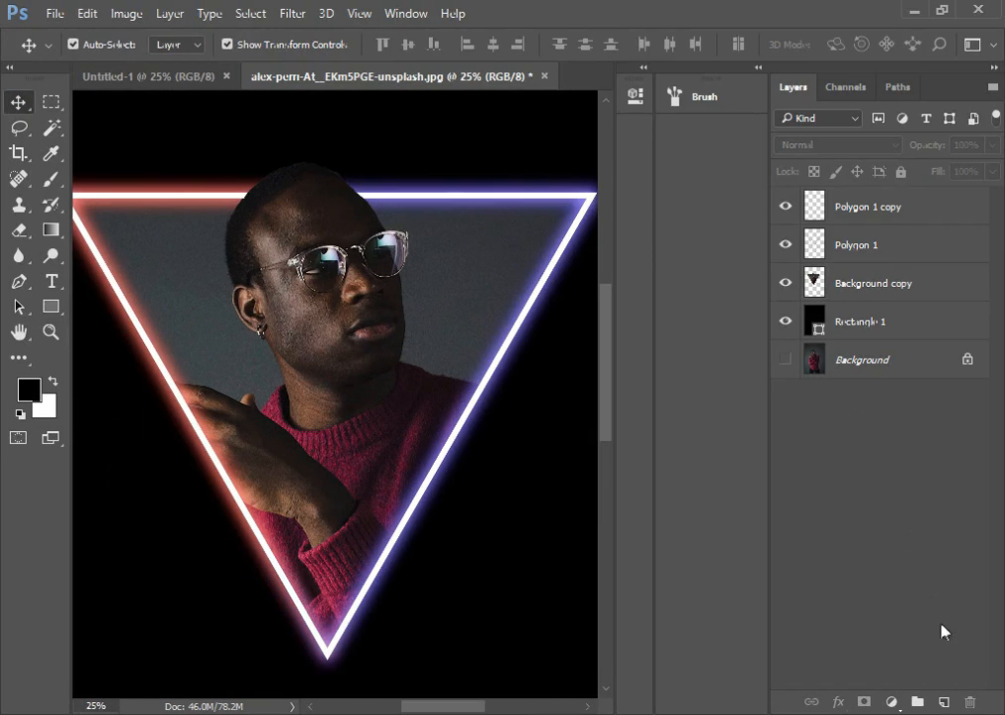
pyautogui.click(946, 702)
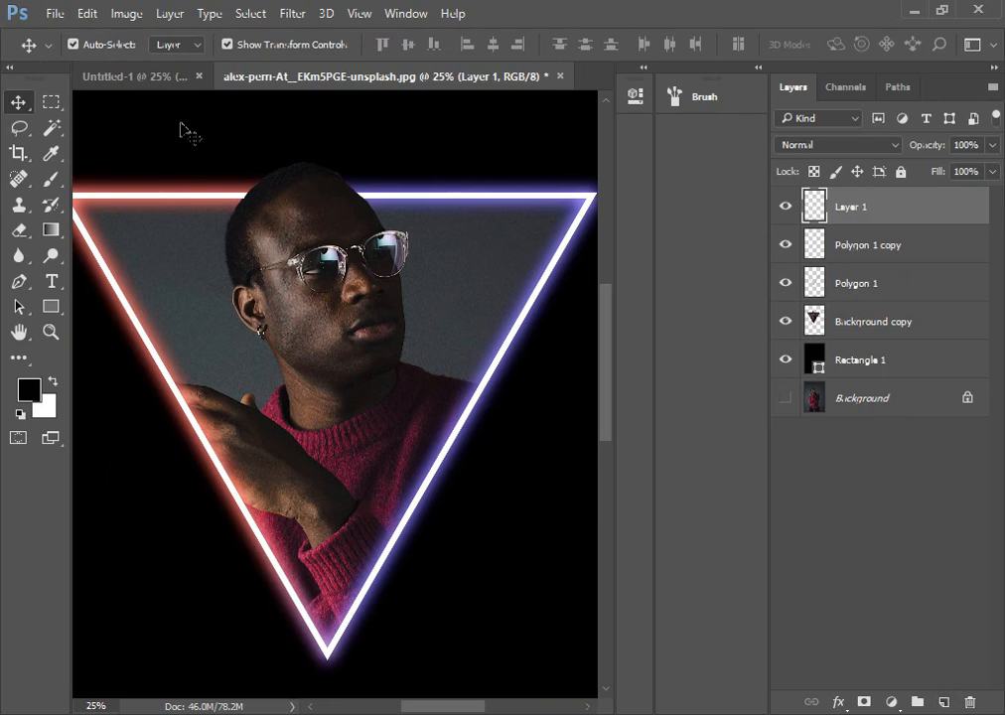
pyautogui.click(54, 179)
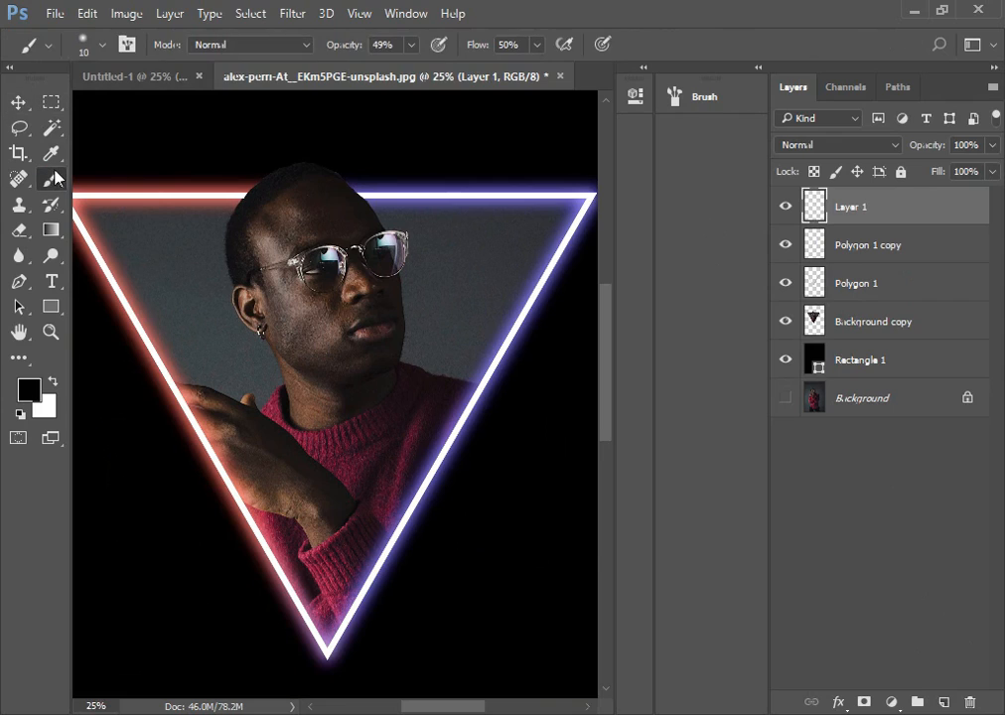
pyautogui.click(411, 45)
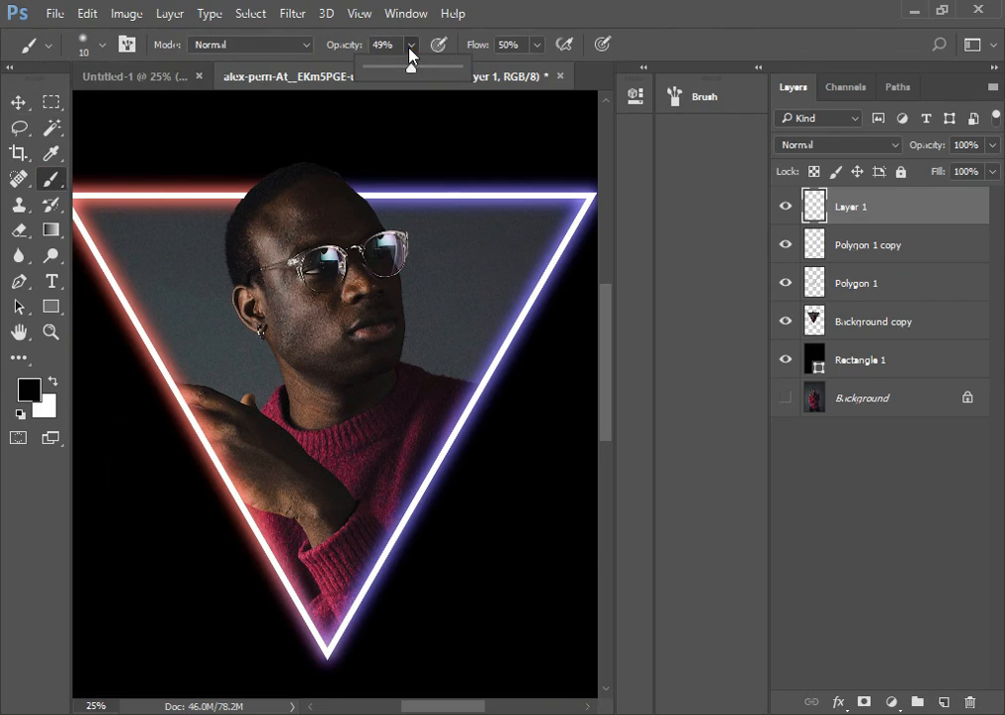
pyautogui.moveTo(410, 66); pyautogui.dragTo(414, 67)
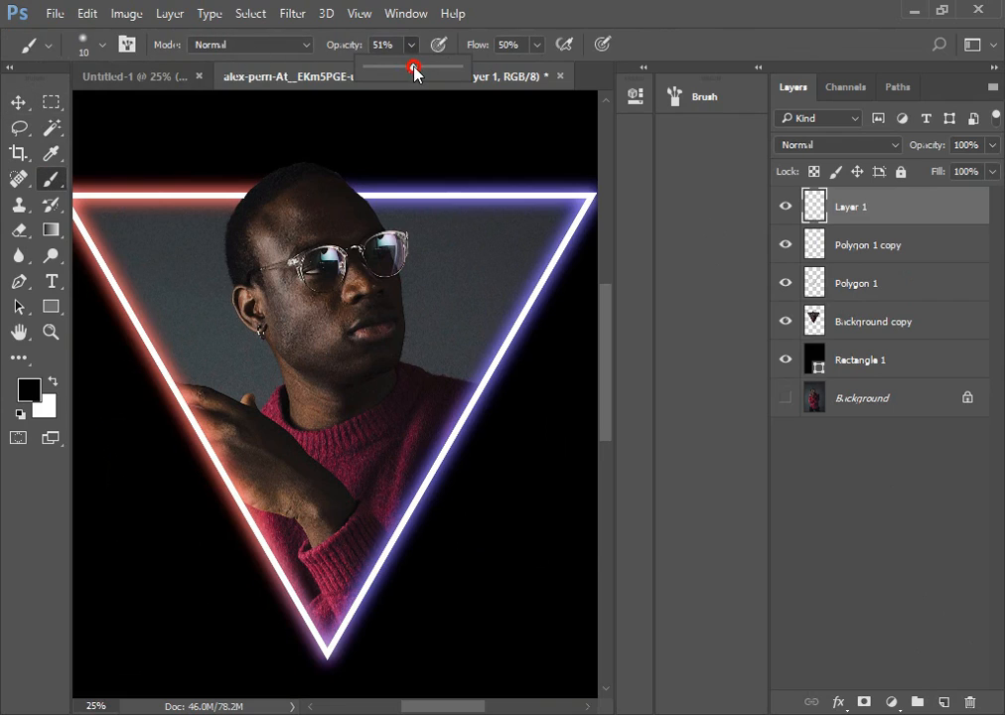
pyautogui.click(538, 47)
pyautogui.click(104, 48)
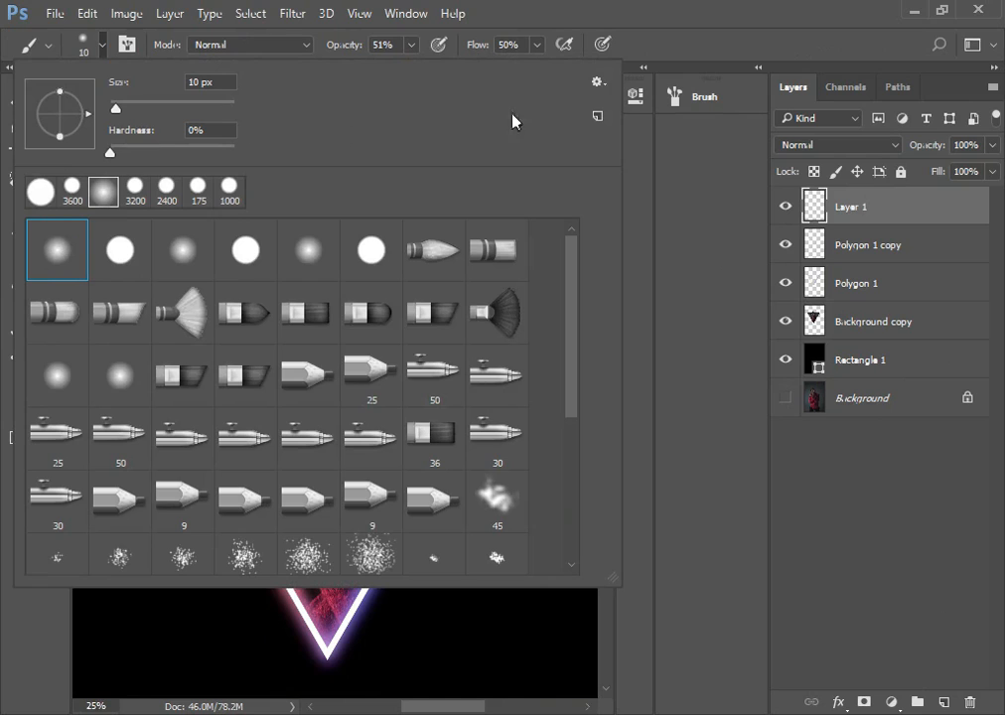
pyautogui.click(628, 148)
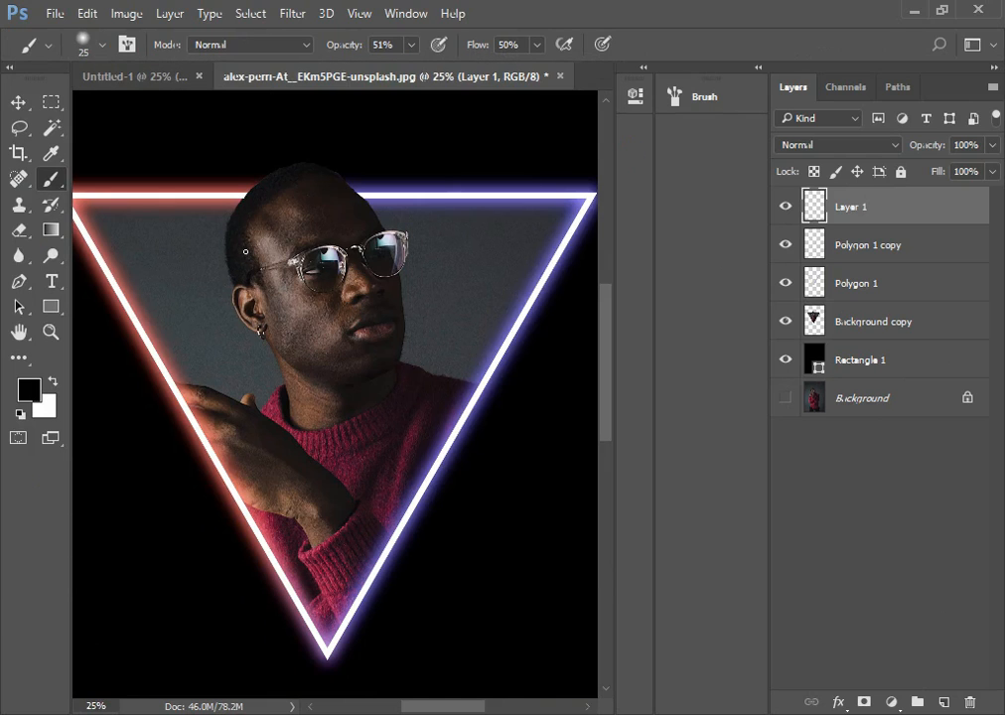
# - Enlarge the brush to 1000 px and set the foreground color to red f70c0c
pyautogui.press(']')
pyautogui.press(']')
pyautogui.press(']')
pyautogui.press(']')
pyautogui.press(']')
pyautogui.press(']')
pyautogui.press(']')
pyautogui.press(']')
pyautogui.press(']')
pyautogui.press(']')
pyautogui.press(']')
pyautogui.press(']')
pyautogui.press(']')
pyautogui.press(']')
pyautogui.press(']')
pyautogui.click(30, 388)
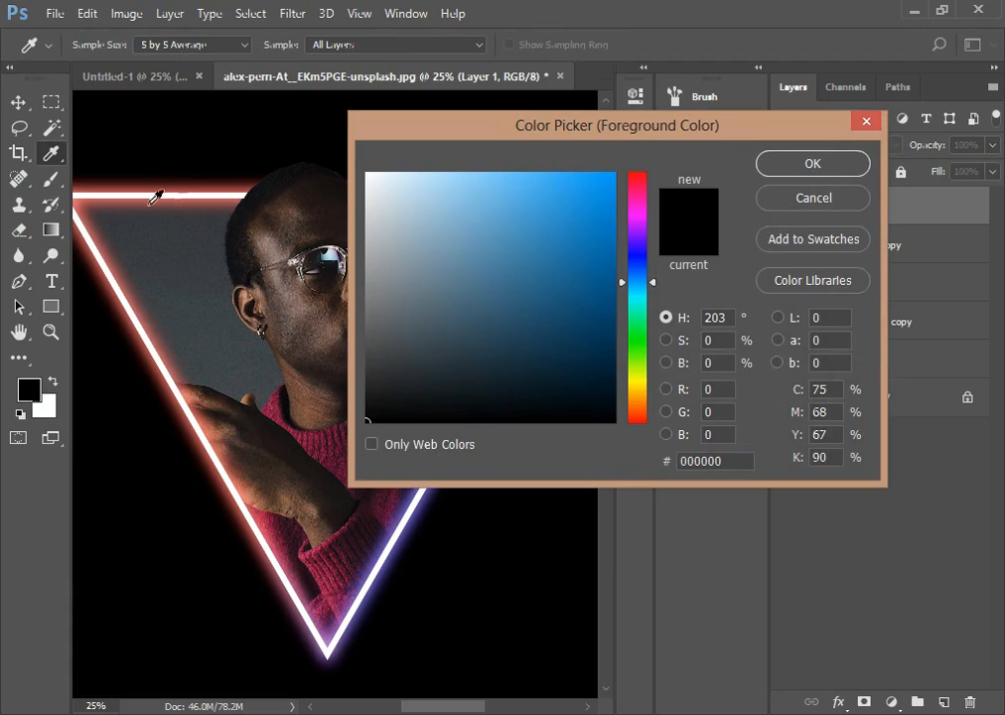
pyautogui.click(637, 190)
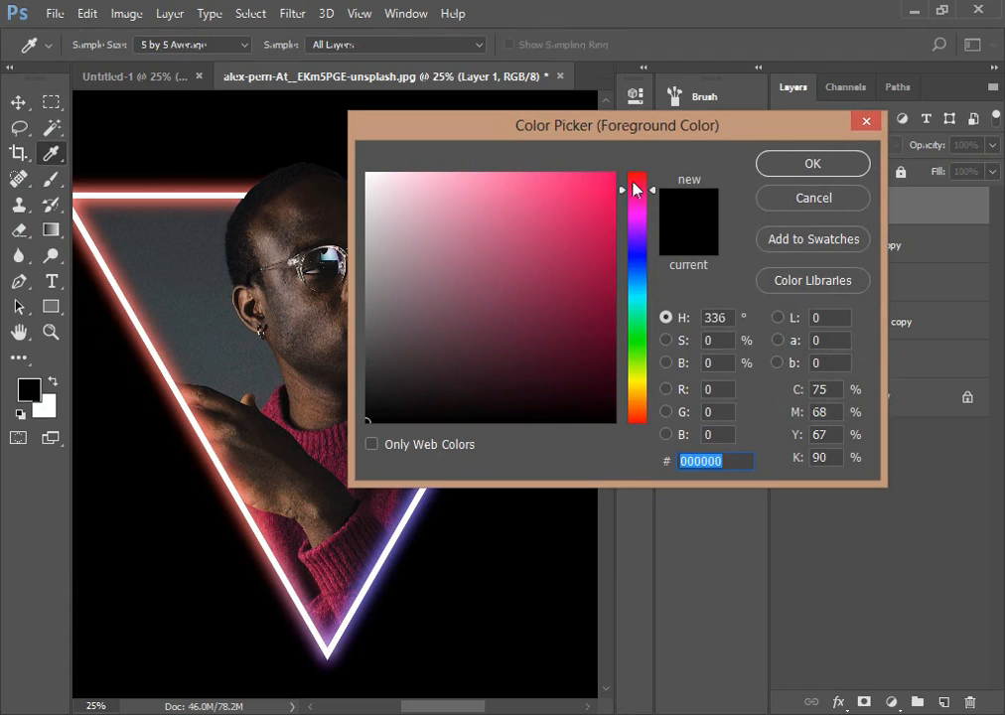
pyautogui.click(604, 180)
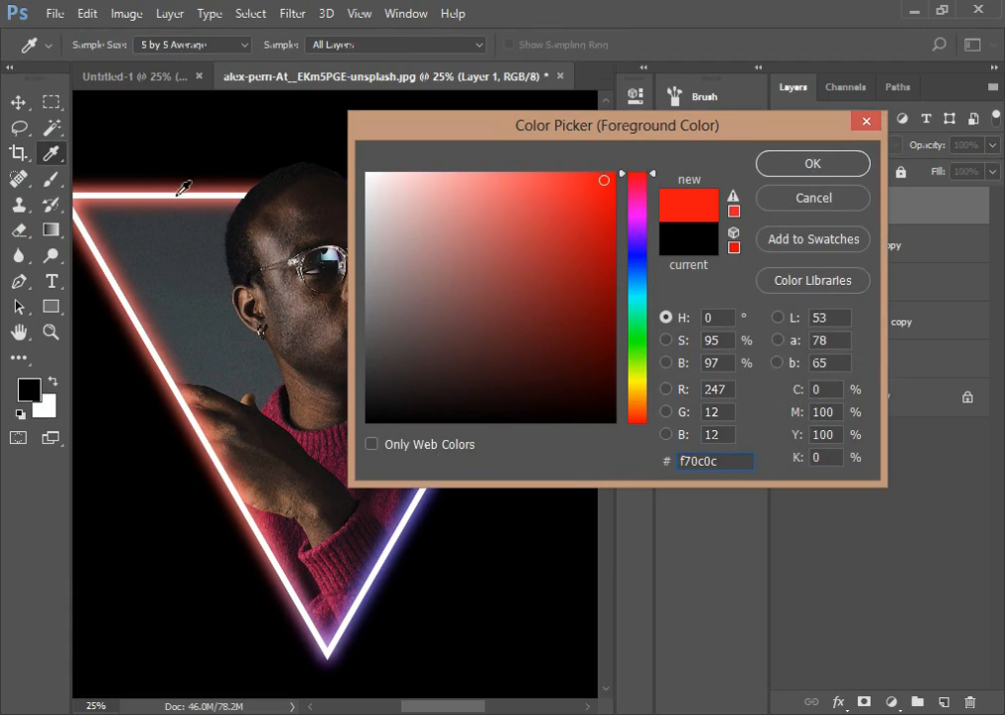
pyautogui.click(808, 166)
pyautogui.press('b')
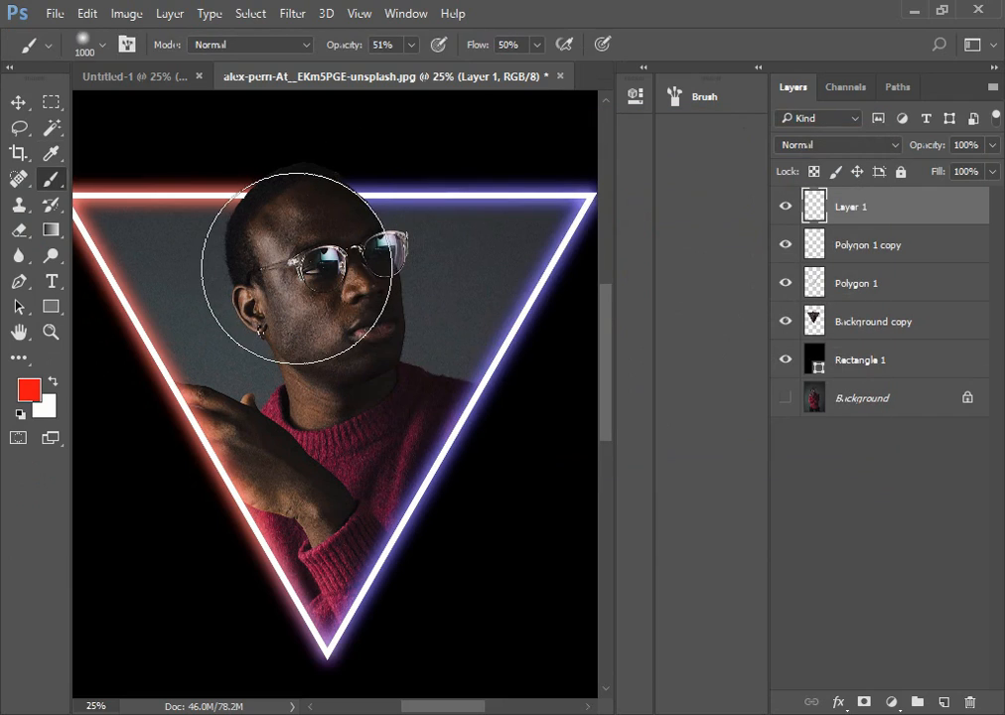
# - Paint red with a 300 px brush over the man's head, hand and sweater beside the red edge and blend Layer 1 as Soft Light
pyautogui.press('[')
pyautogui.press('[')
pyautogui.press('[')
pyautogui.press('[')
pyautogui.press('[')
pyautogui.press('[')
pyautogui.press('[')
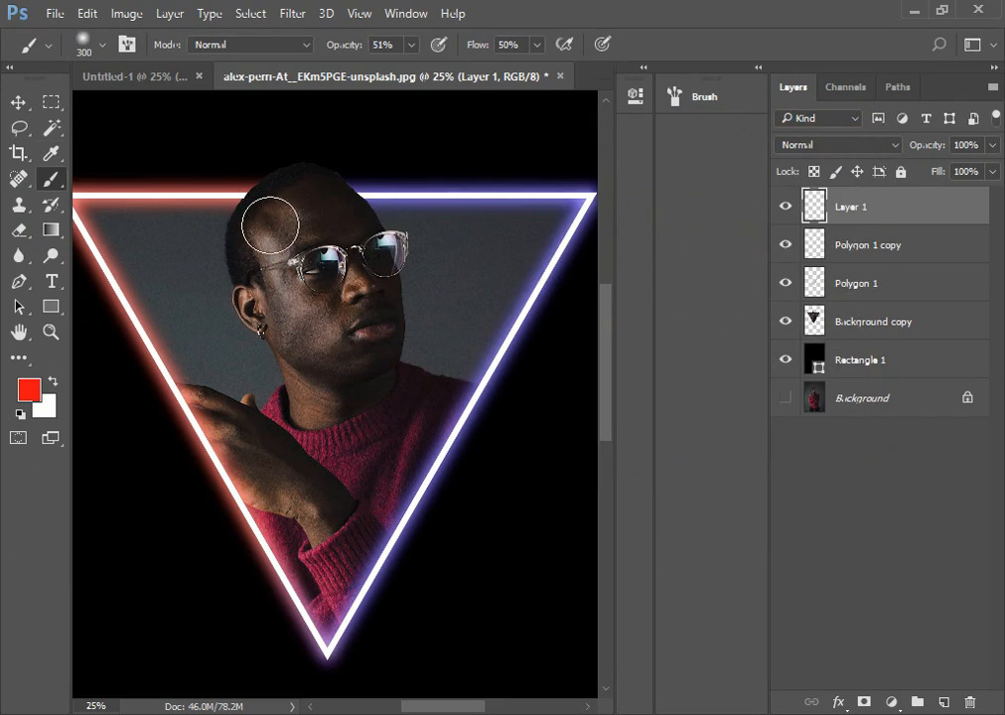
pyautogui.moveTo(283, 193)
pyautogui.mouseDown()
pyautogui.moveTo(253, 265)
pyautogui.moveTo(283, 369)
pyautogui.moveTo(298, 236)
pyautogui.moveTo(302, 353)
pyautogui.moveTo(282, 422)
pyautogui.moveTo(213, 399)
pyautogui.moveTo(262, 448)
pyautogui.moveTo(269, 471)
pyautogui.moveTo(327, 409)
pyautogui.moveTo(312, 567)
pyautogui.moveTo(319, 531)
pyautogui.moveTo(287, 193)
pyautogui.moveTo(199, 197)
pyautogui.moveTo(230, 244)
pyautogui.mouseUp()
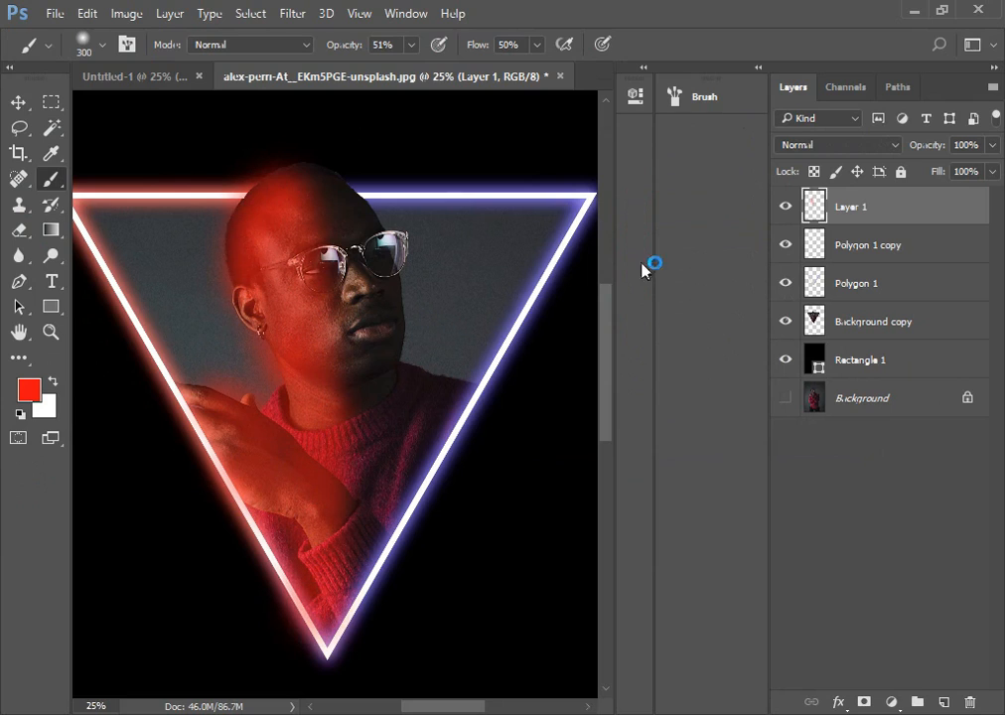
pyautogui.click(865, 146)
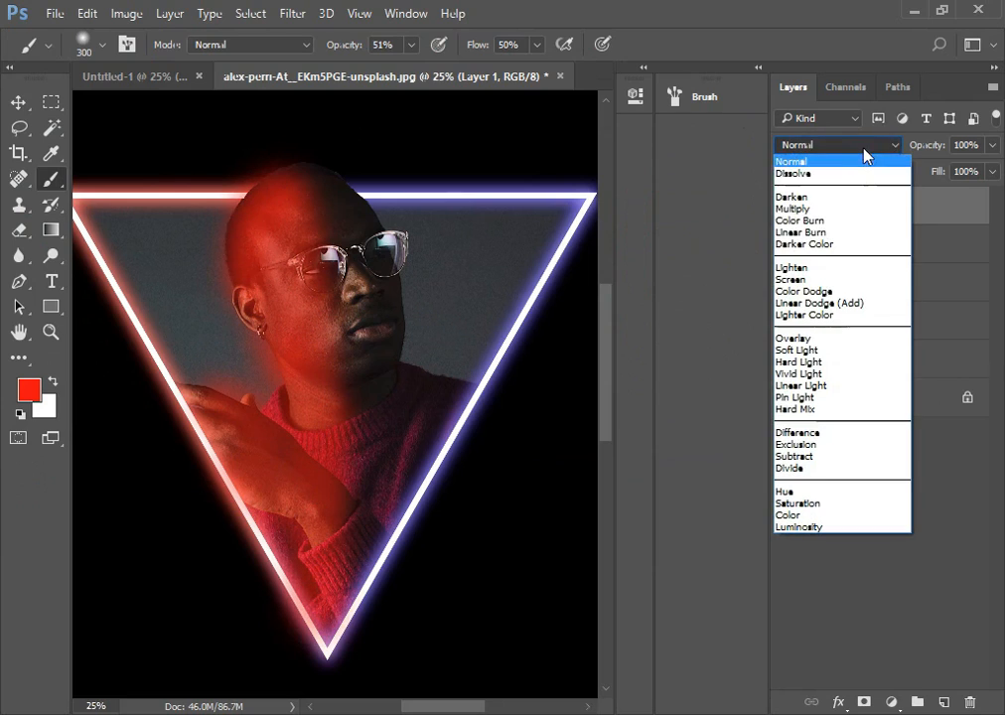
pyautogui.click(814, 348)
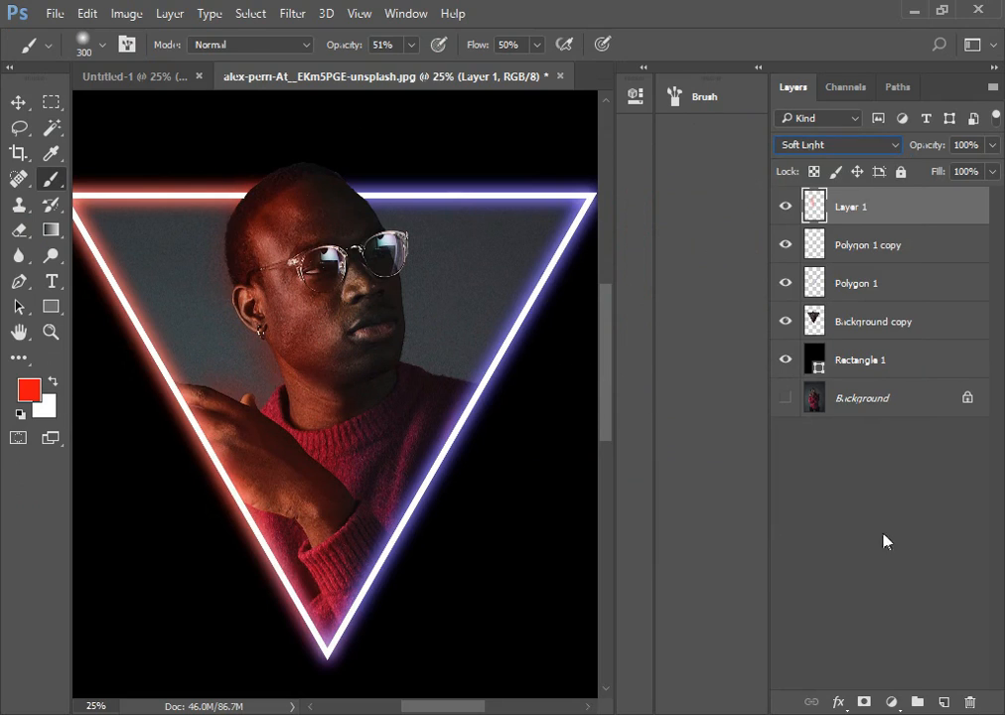
# - Add another new layer on top and set the foreground color to a fully saturated blue
pyautogui.click(944, 702)
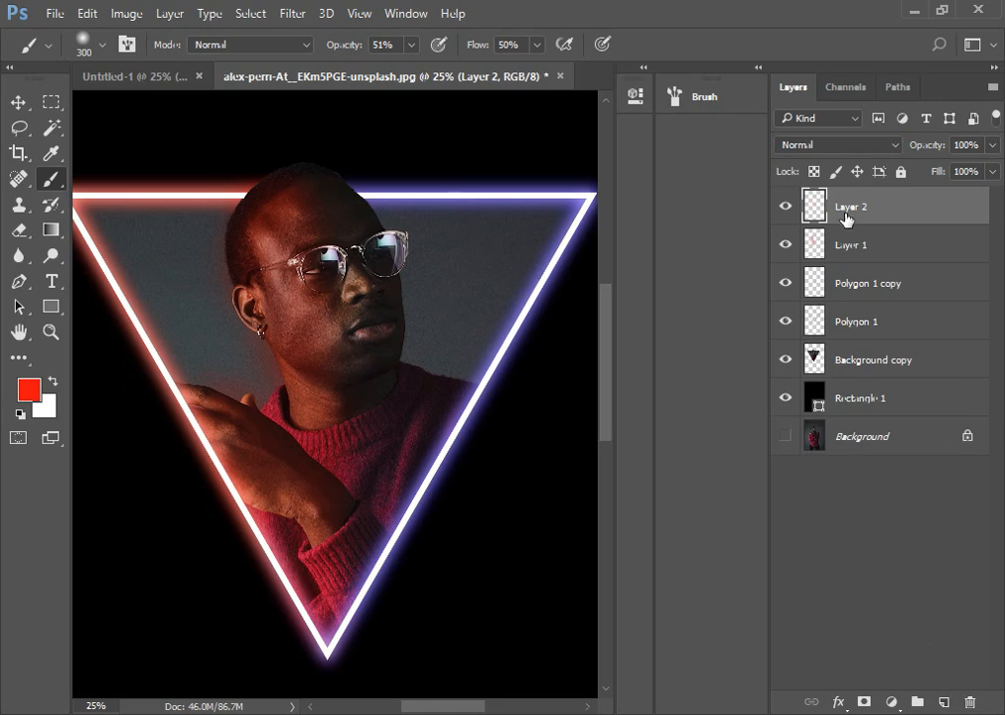
pyautogui.click(30, 391)
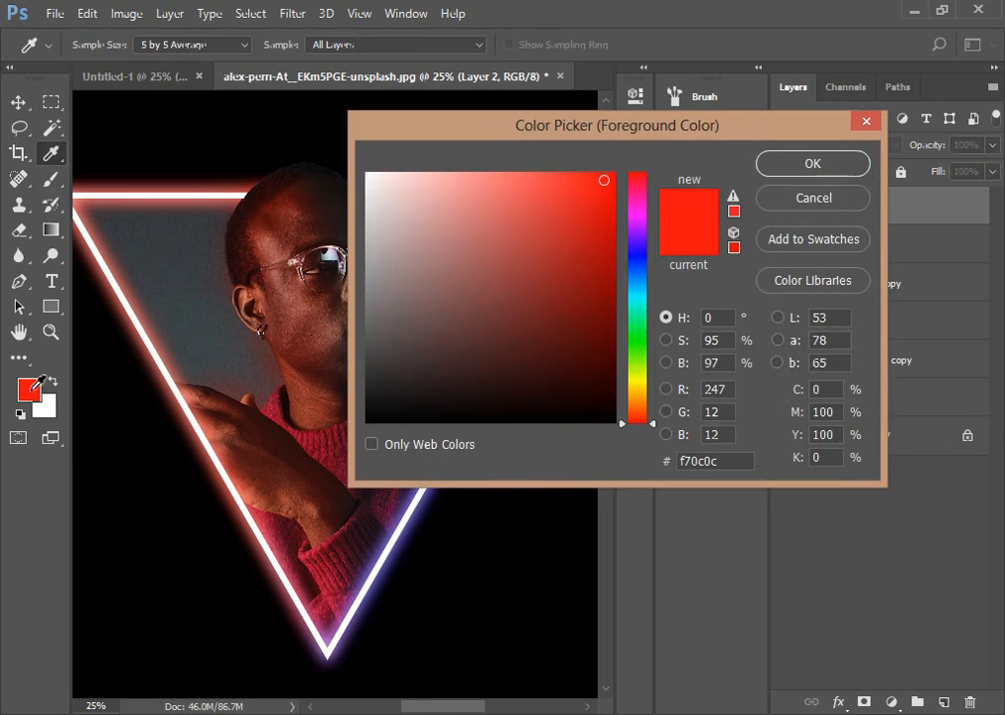
pyautogui.click(640, 251)
pyautogui.moveTo(606, 178); pyautogui.dragTo(615, 172)
pyautogui.click(791, 170)
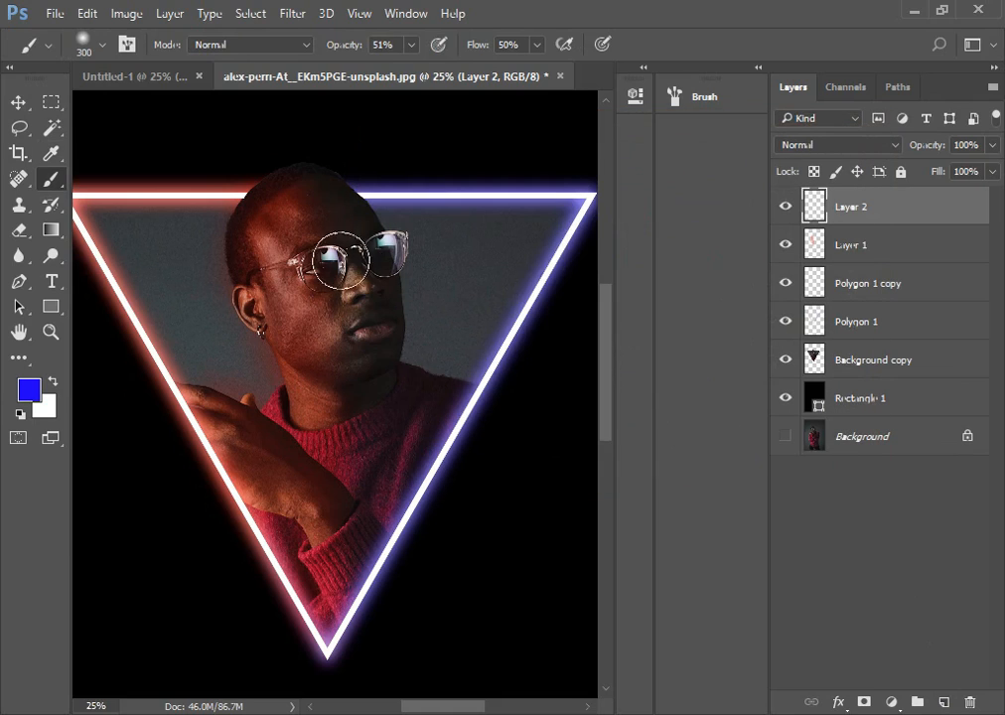
# - Paint blue over the man's face and sweater on the triangle's blue side and set Layer 2 to Soft Light blending
pyautogui.moveTo(328, 195)
pyautogui.mouseDown()
pyautogui.moveTo(369, 257)
pyautogui.moveTo(415, 431)
pyautogui.moveTo(365, 548)
pyautogui.mouseUp()
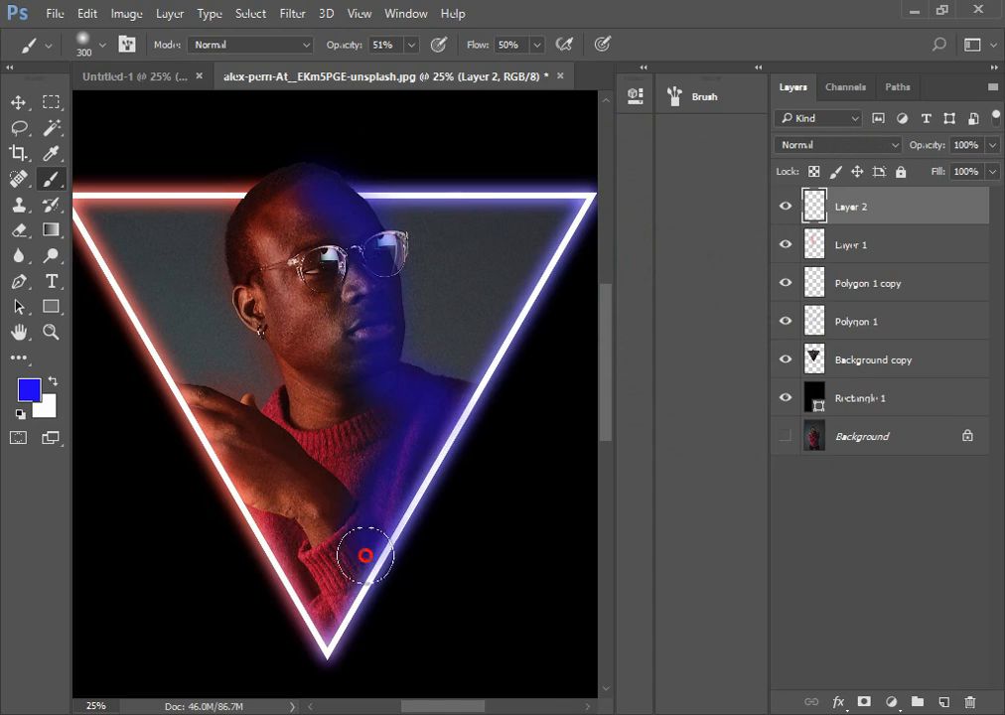
pyautogui.moveTo(309, 205)
pyautogui.mouseDown()
pyautogui.moveTo(359, 415)
pyautogui.moveTo(371, 341)
pyautogui.moveTo(369, 538)
pyautogui.moveTo(349, 622)
pyautogui.moveTo(386, 426)
pyautogui.mouseUp()
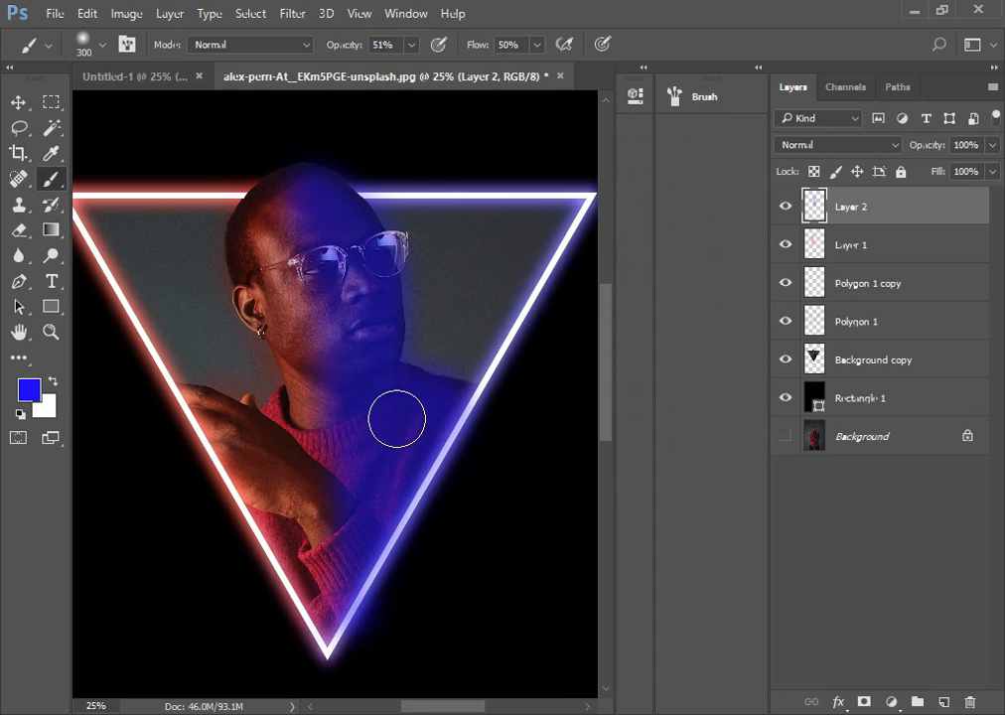
pyautogui.click(812, 147)
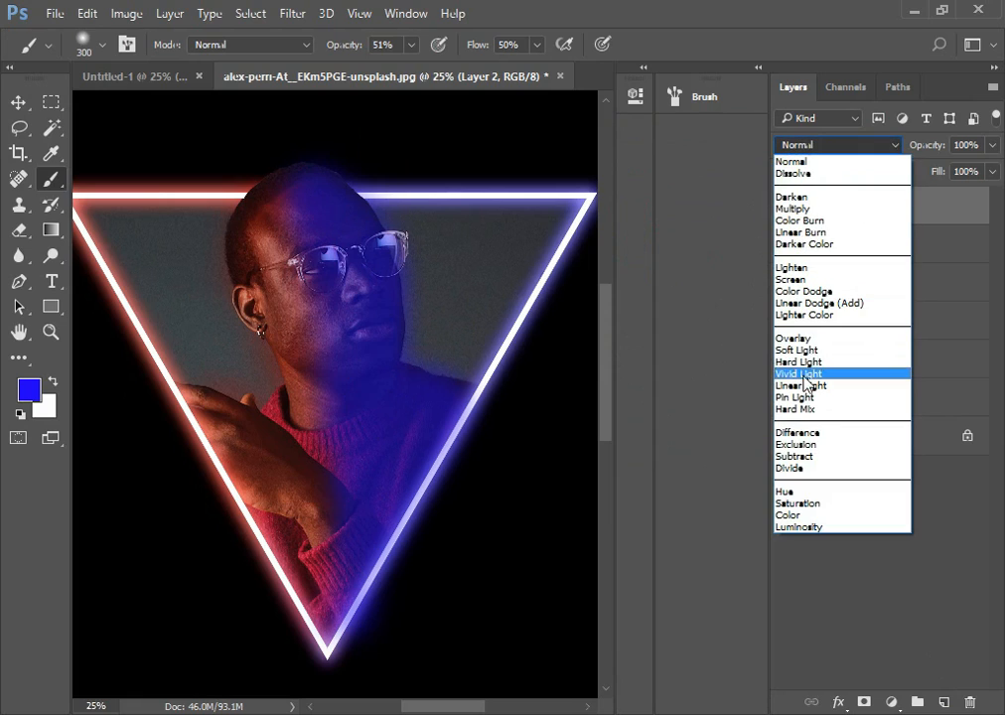
pyautogui.click(800, 350)
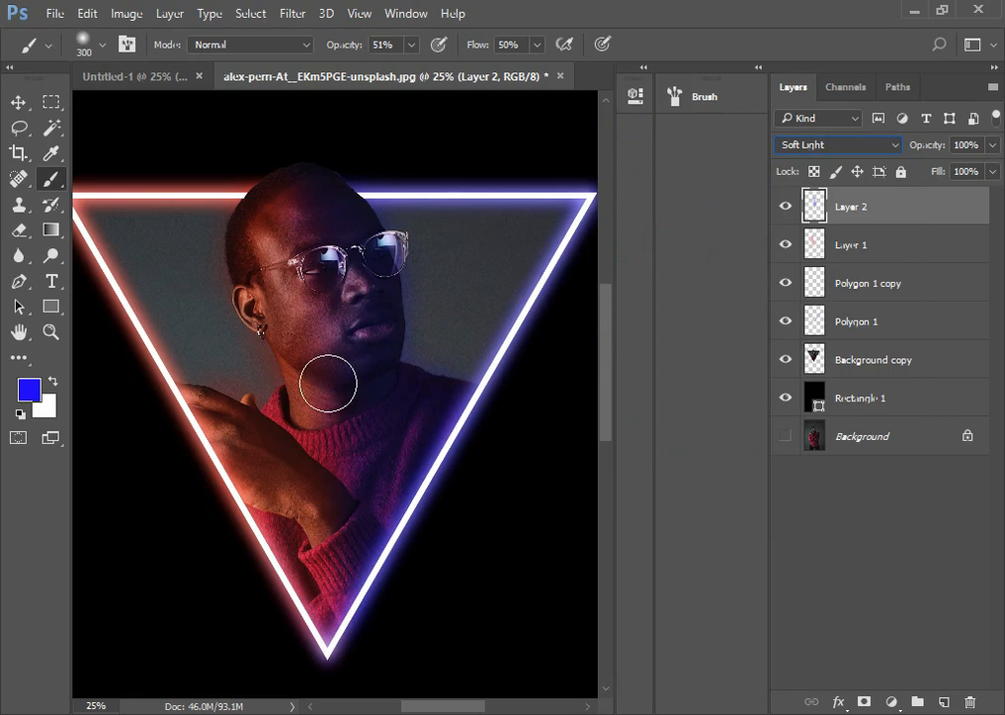
pyautogui.click(22, 103)
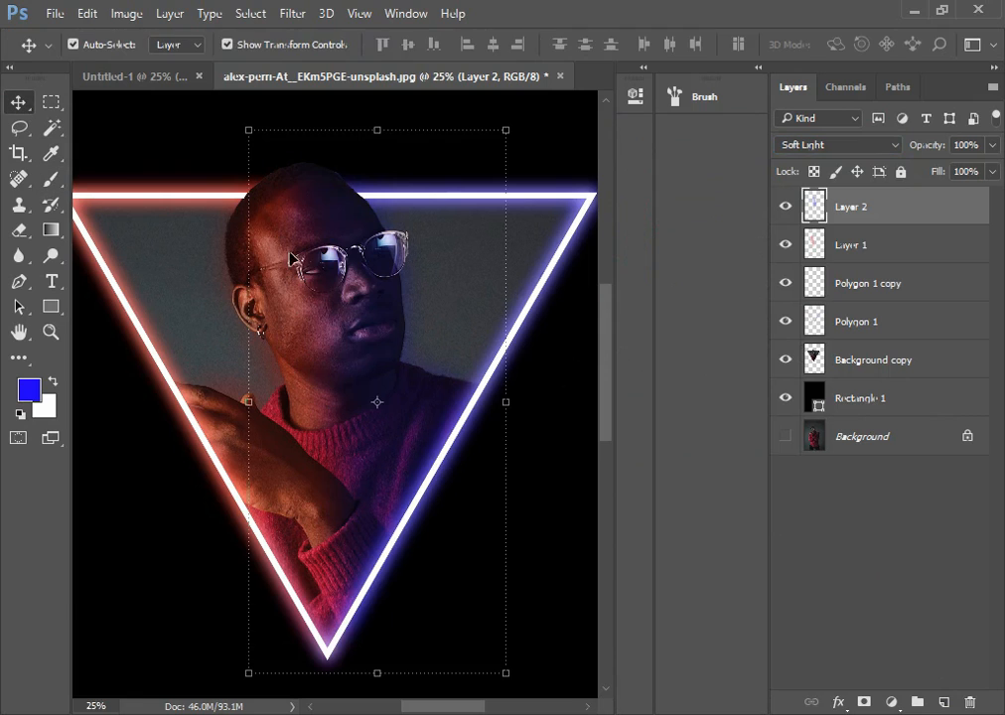
pyautogui.click(542, 378)
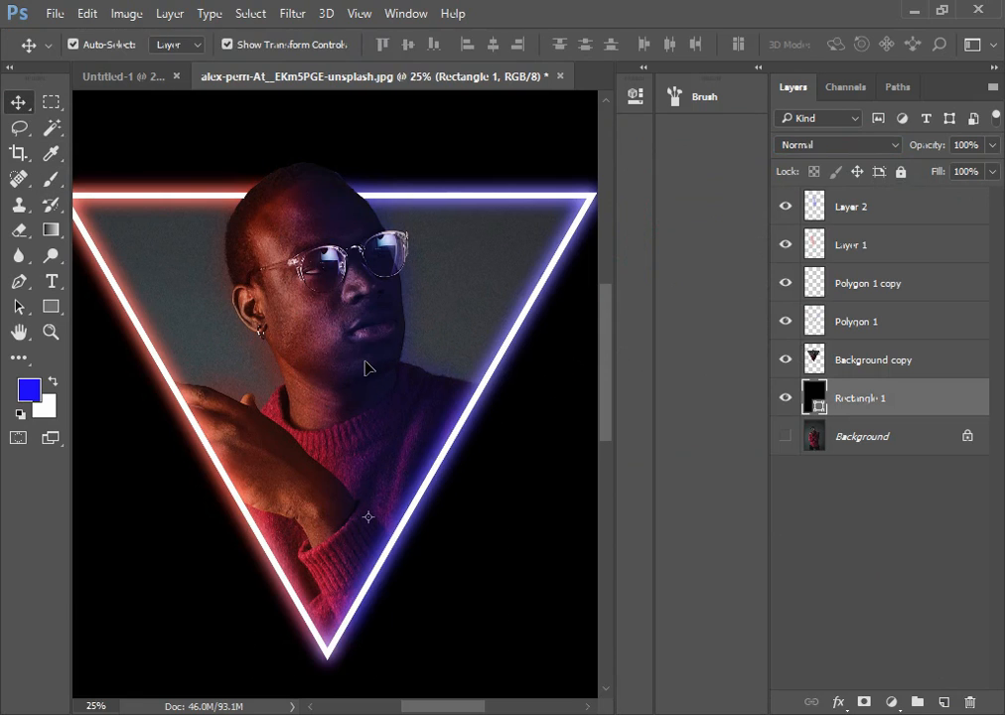
pyautogui.scroll(1, 336, 386)
pyautogui.scroll(-3, 333, 368)
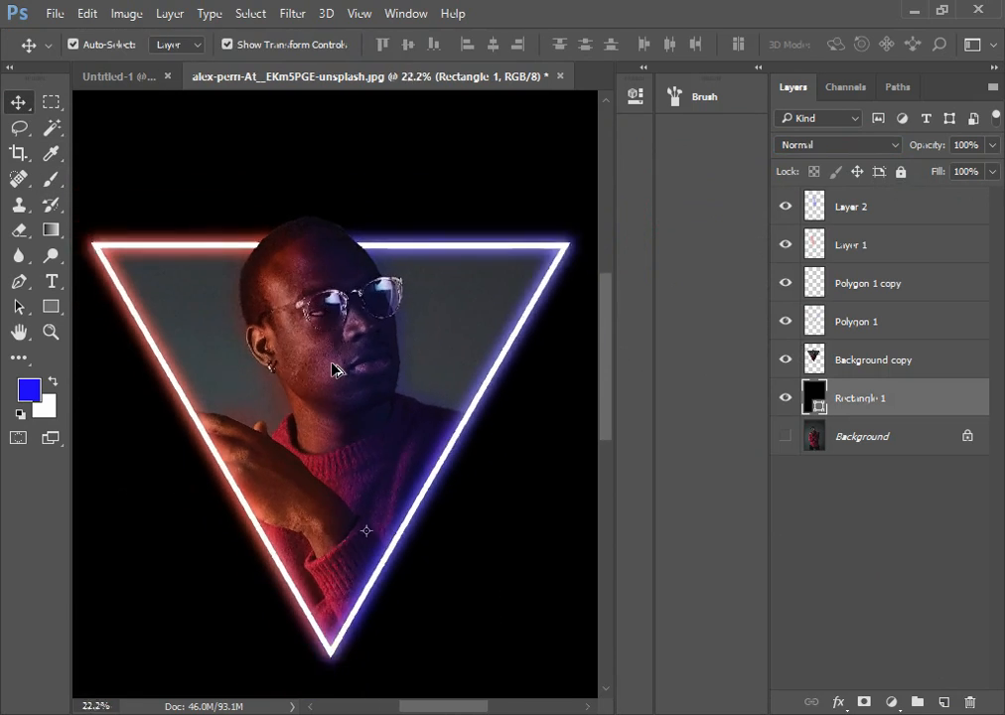